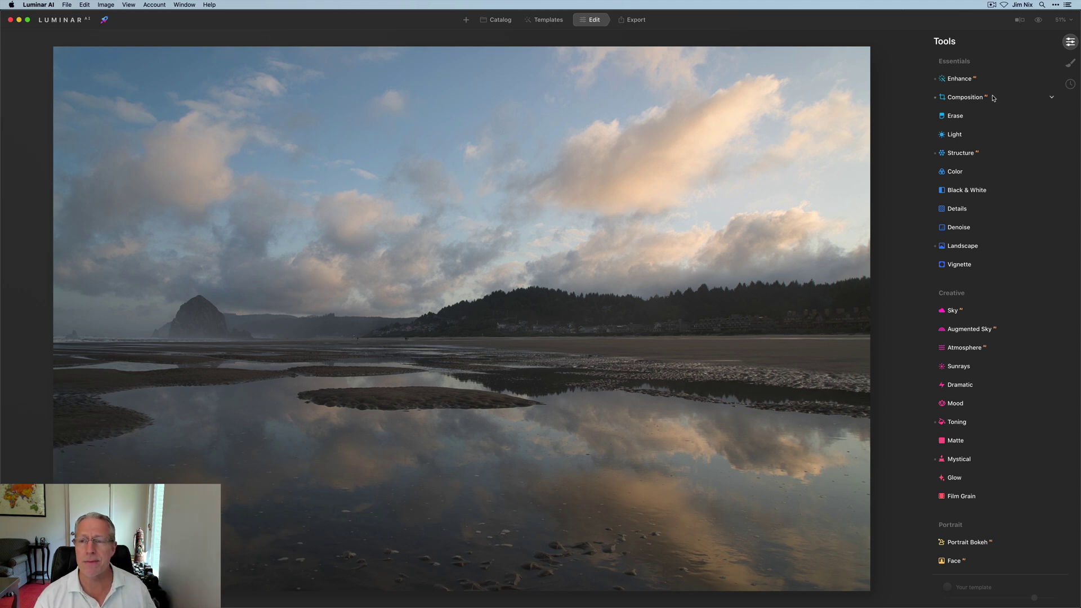
Warm the Light settings to Temperature 6015 and Tint 20
{"action": "left_click", "coordinate": [961, 132]}
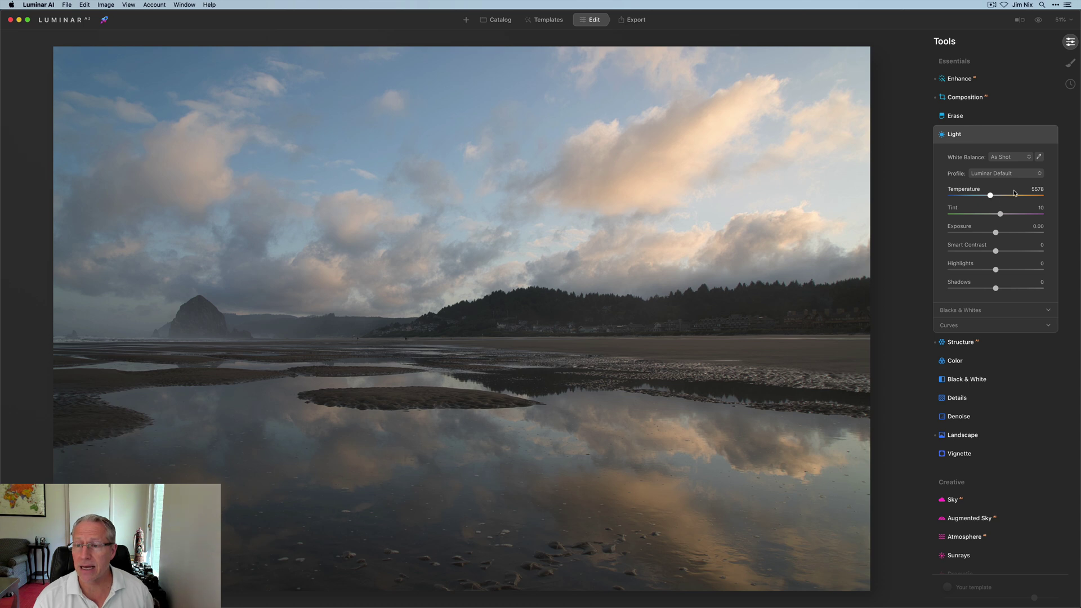
{"action": "left_click", "coordinate": [1041, 190]}
{"action": "type", "text": "6"}
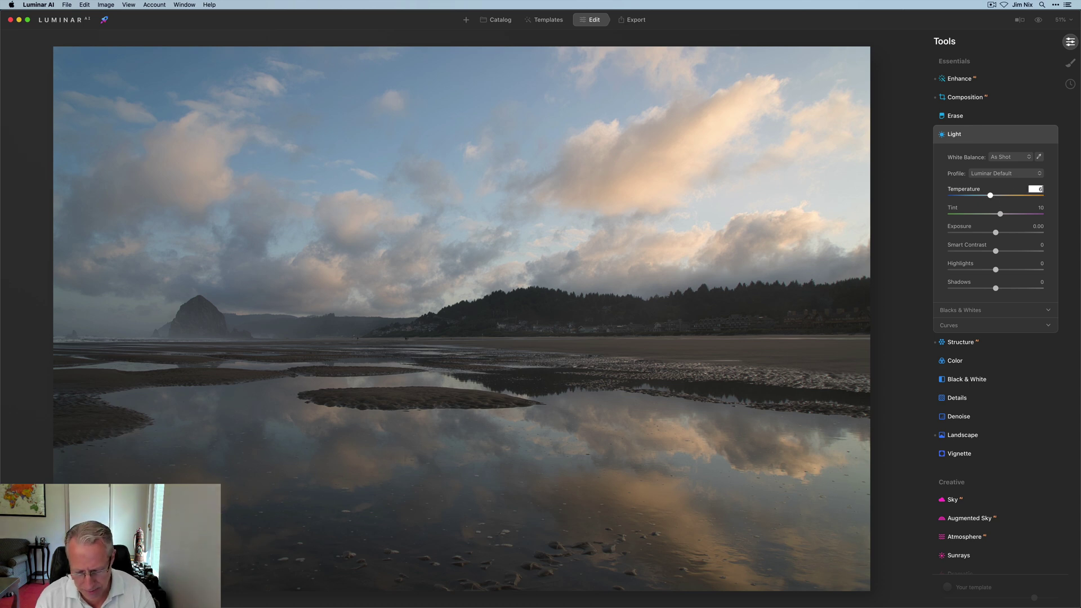
{"action": "type", "text": "15"}
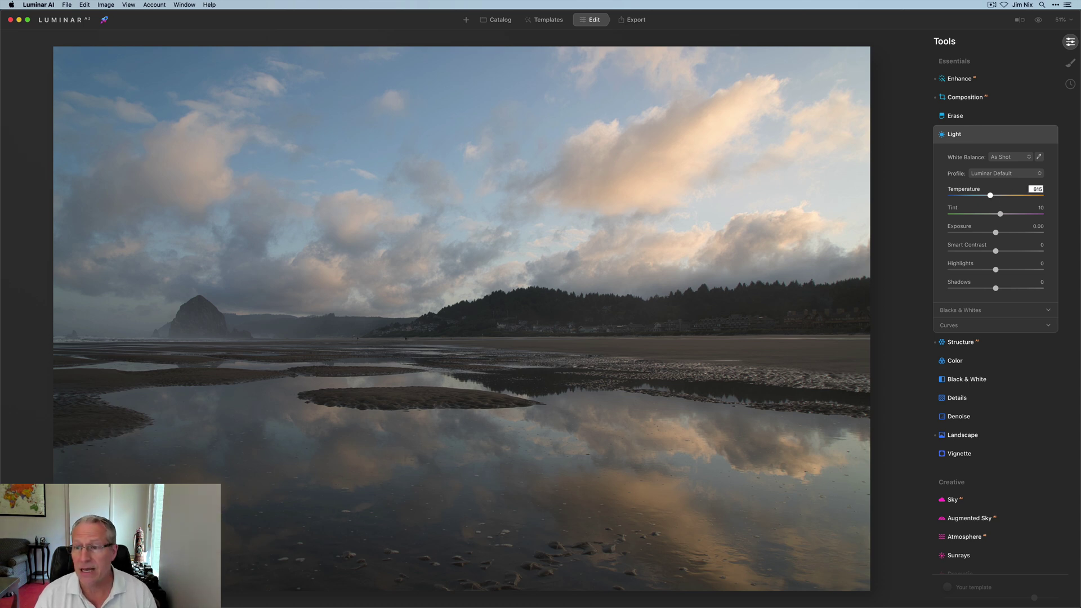
{"action": "key", "text": "BackSpace"}
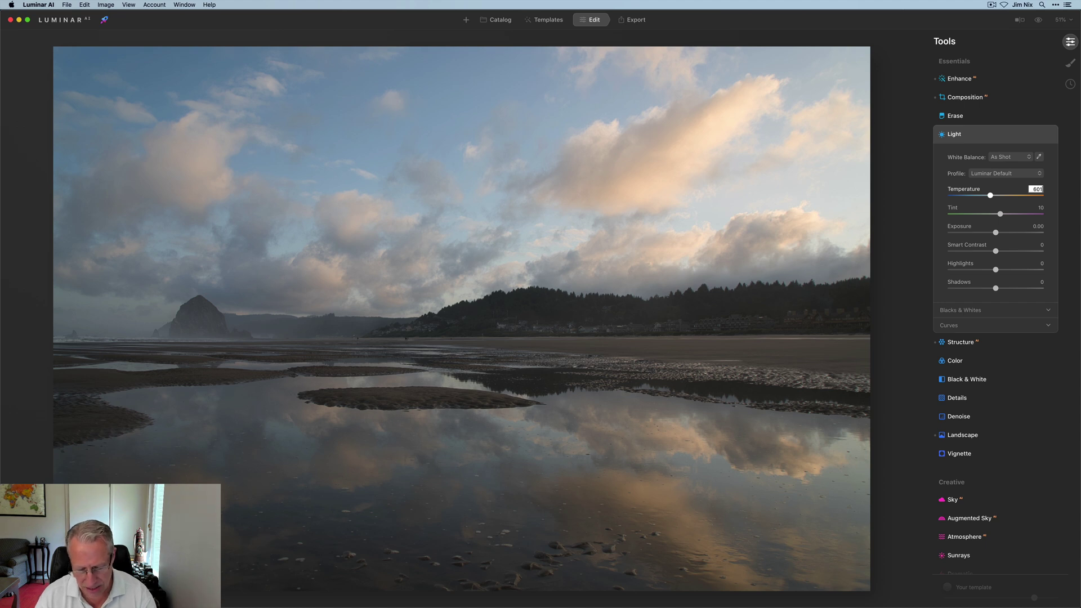
{"action": "type", "text": "5"}
{"action": "key", "text": "Return"}
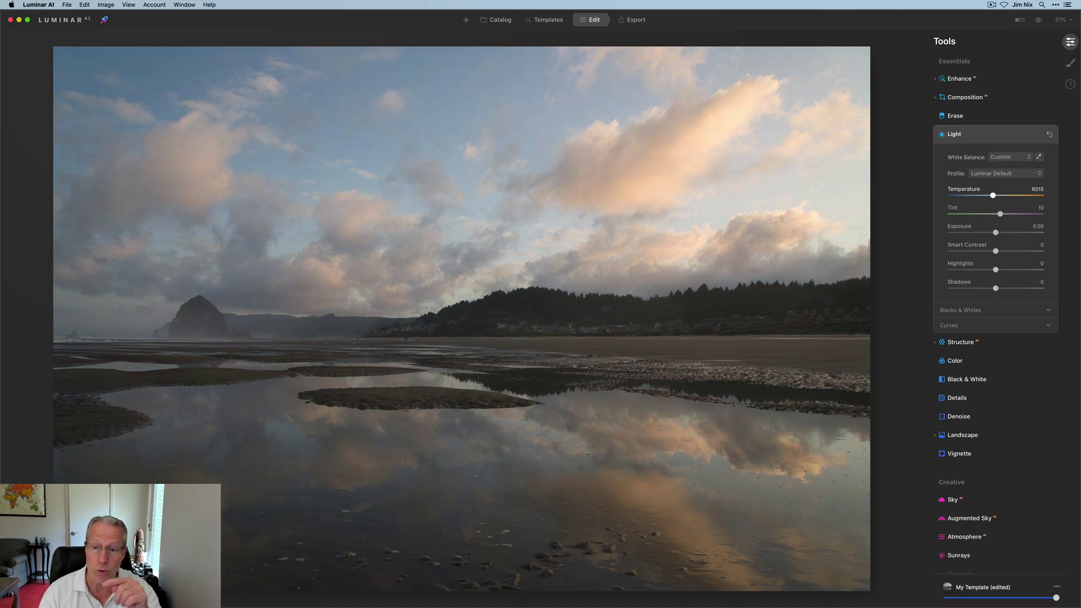
{"action": "left_click", "coordinate": [1040, 207]}
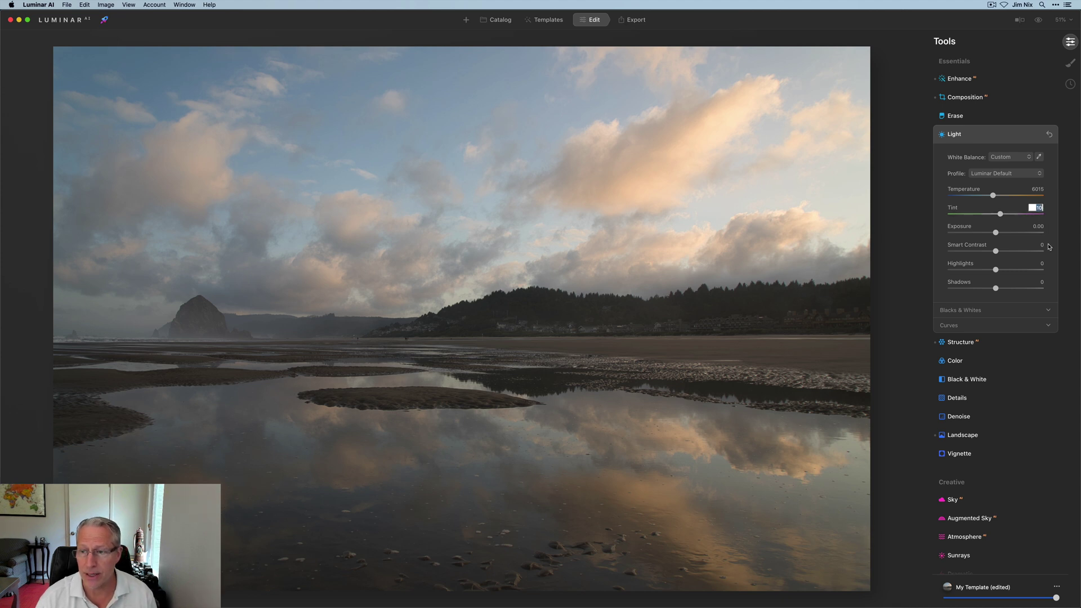
{"action": "type", "text": "20"}
{"action": "key", "text": "Return"}
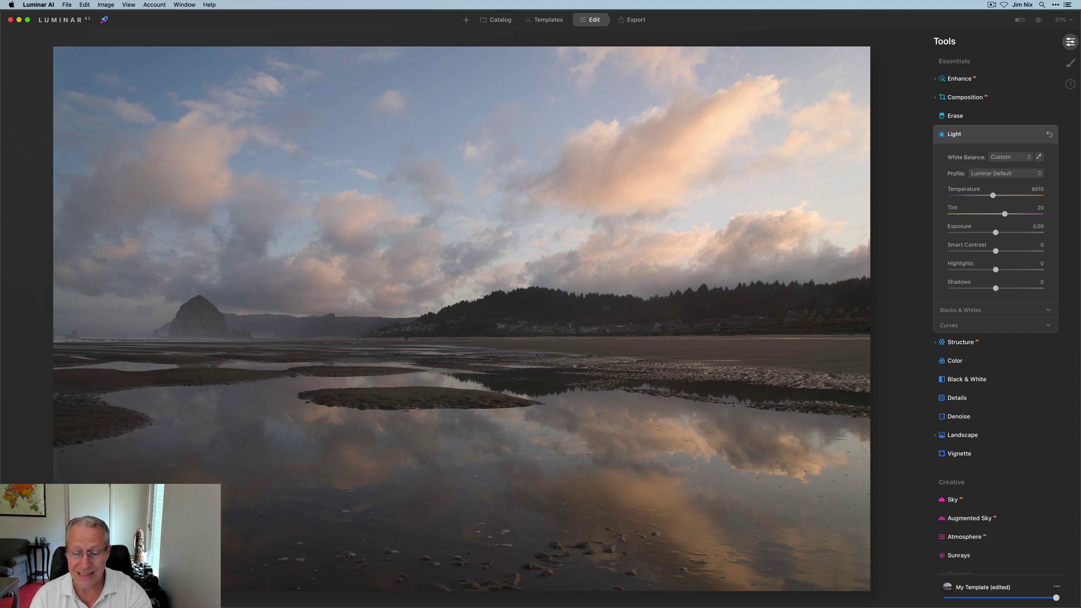
Add a touch of Smart Contrast and compare the edit with the original photo
{"action": "left_click_drag", "start_coordinate": [996, 251], "coordinate": [998, 290]}
{"action": "left_click", "coordinate": [997, 138]}
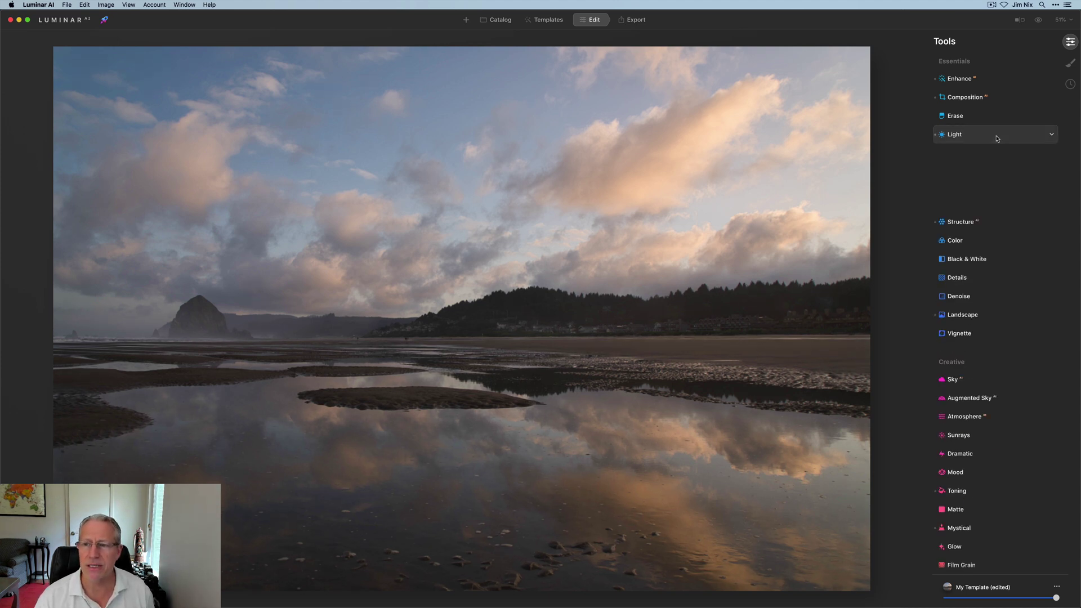
{"action": "left_click", "coordinate": [1039, 21]}
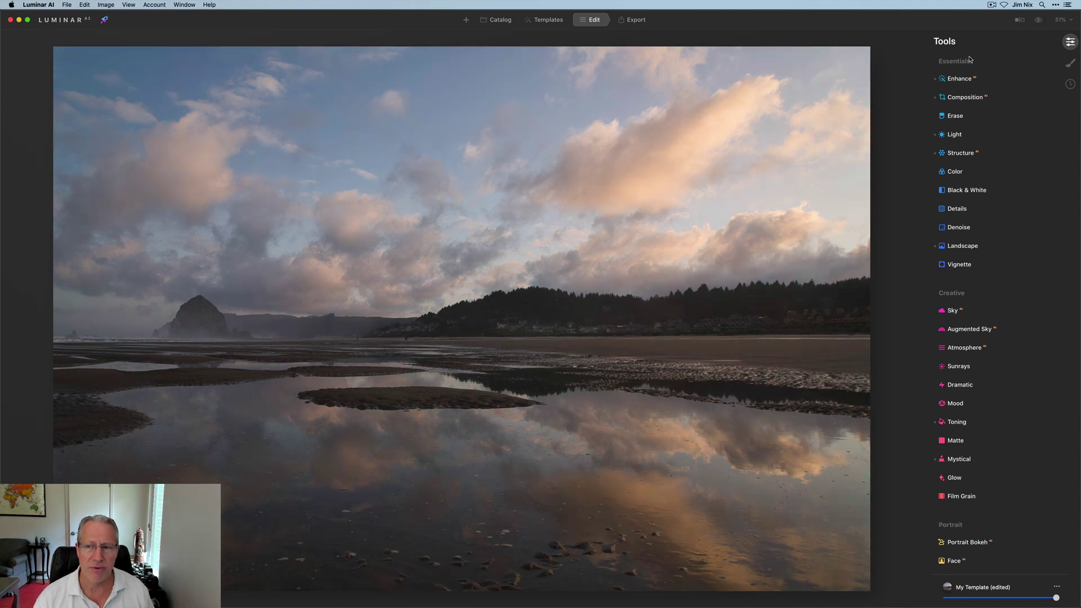
Turn on Enhance and settle Accent at 50 after trying 100, with Sky Enhancer at 35
{"action": "left_click", "coordinate": [953, 78]}
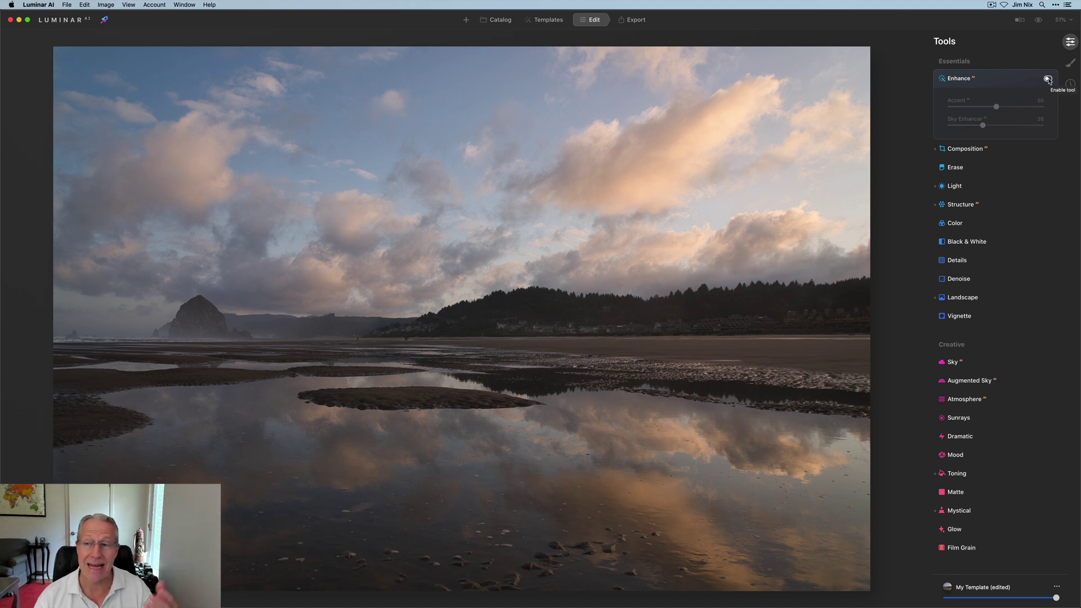
{"action": "left_click", "coordinate": [1048, 79]}
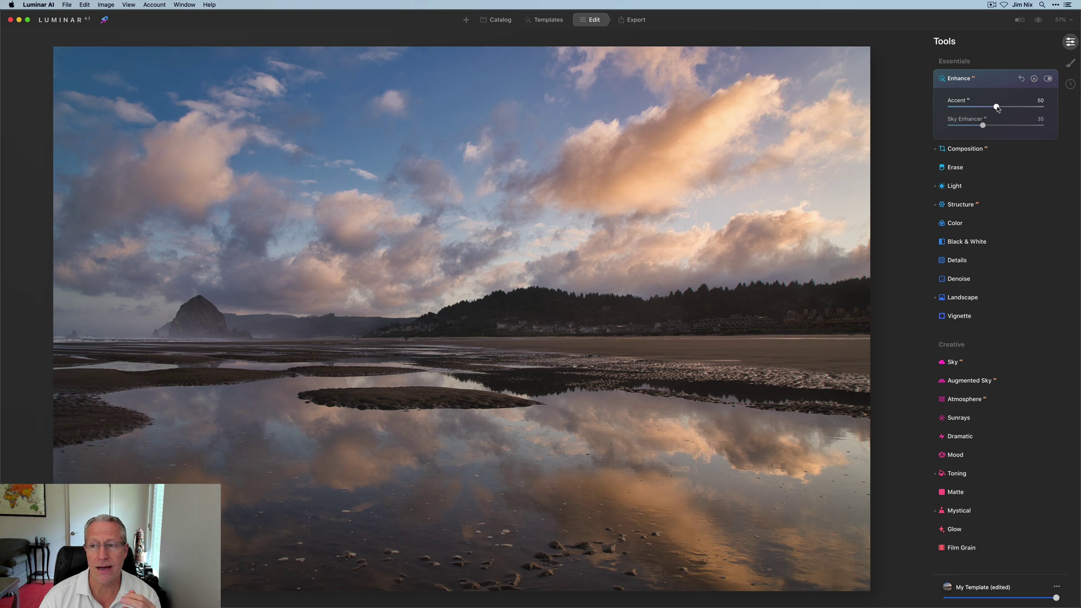
{"action": "left_click_drag", "start_coordinate": [996, 107], "coordinate": [1042, 107]}
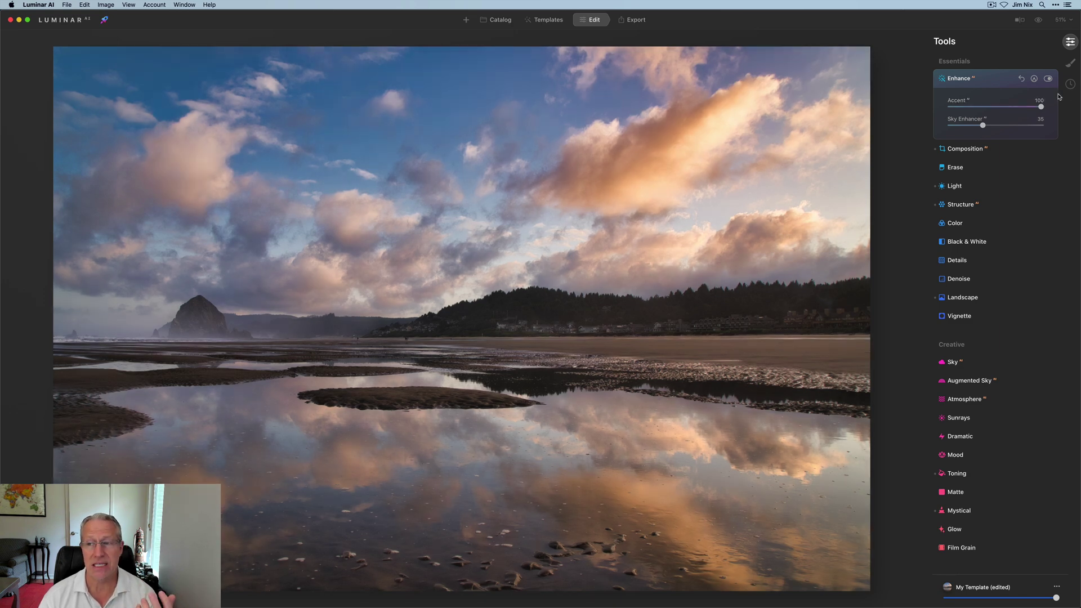
{"action": "left_click", "coordinate": [1039, 100]}
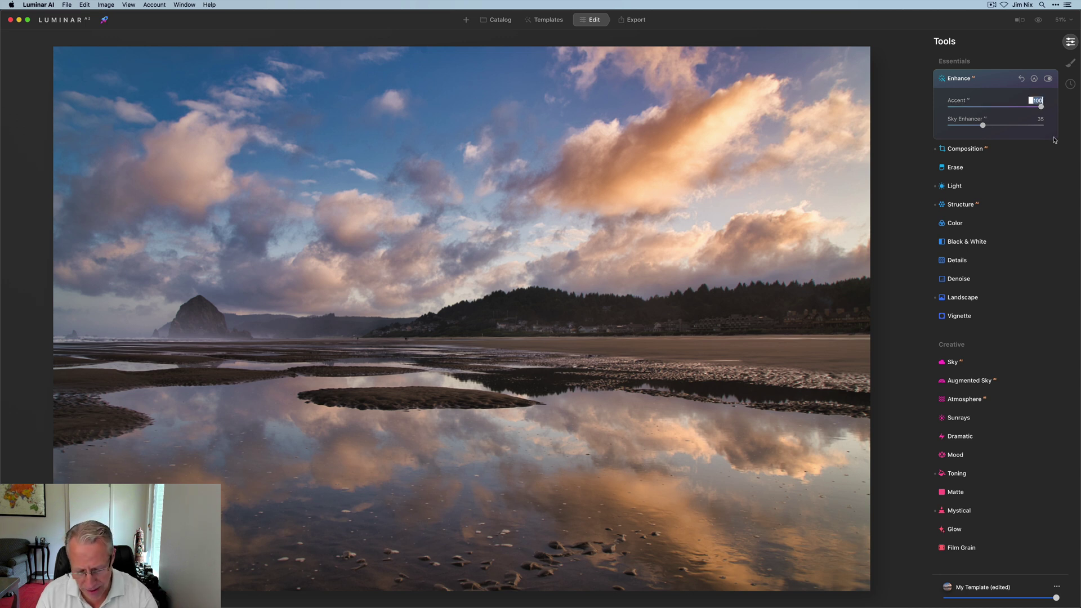
{"action": "type", "text": "50"}
{"action": "key", "text": "Return"}
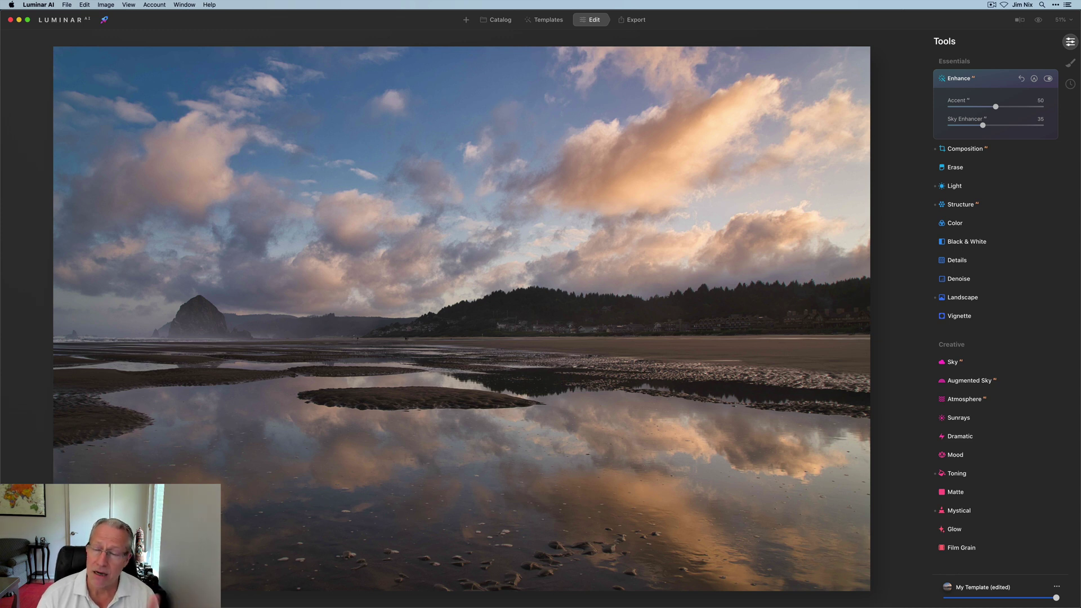
Apply Supercontrast (Highlights 21, Midtones 27, Balance -31, Shadows 40), comparing it off and on
{"action": "left_click", "coordinate": [994, 80]}
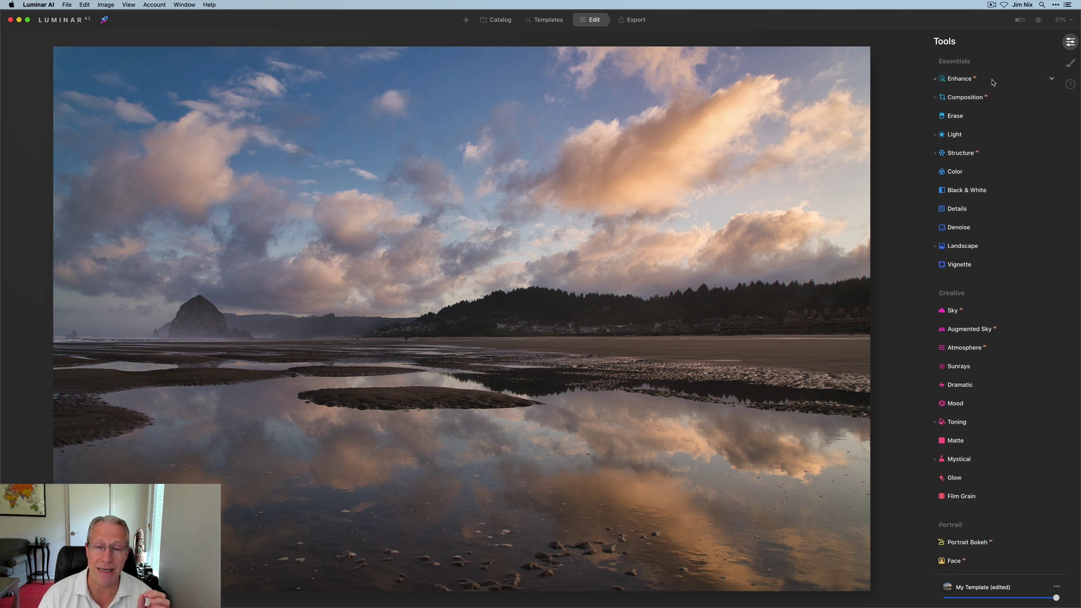
{"action": "scroll", "coordinate": [951, 296], "scroll_direction": "down", "scroll_amount": 5}
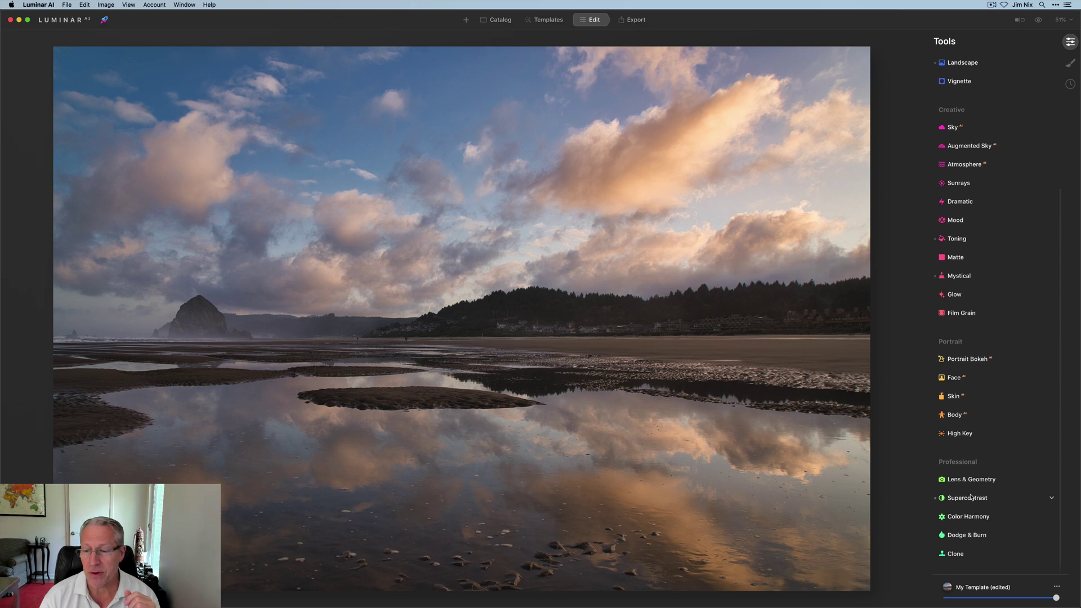
{"action": "left_click", "coordinate": [967, 497]}
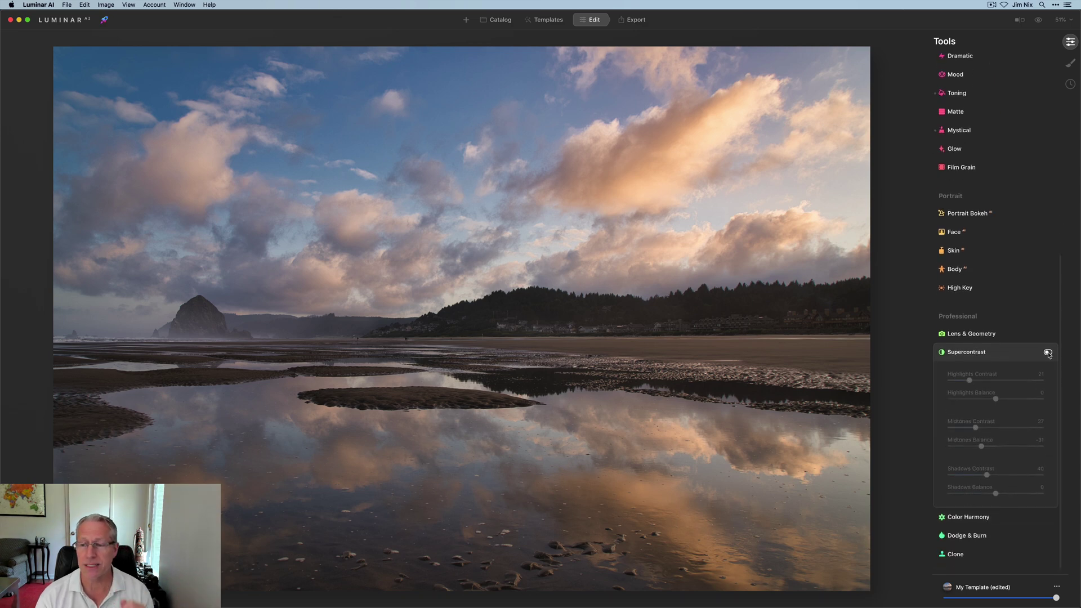
{"action": "left_click", "coordinate": [1047, 353]}
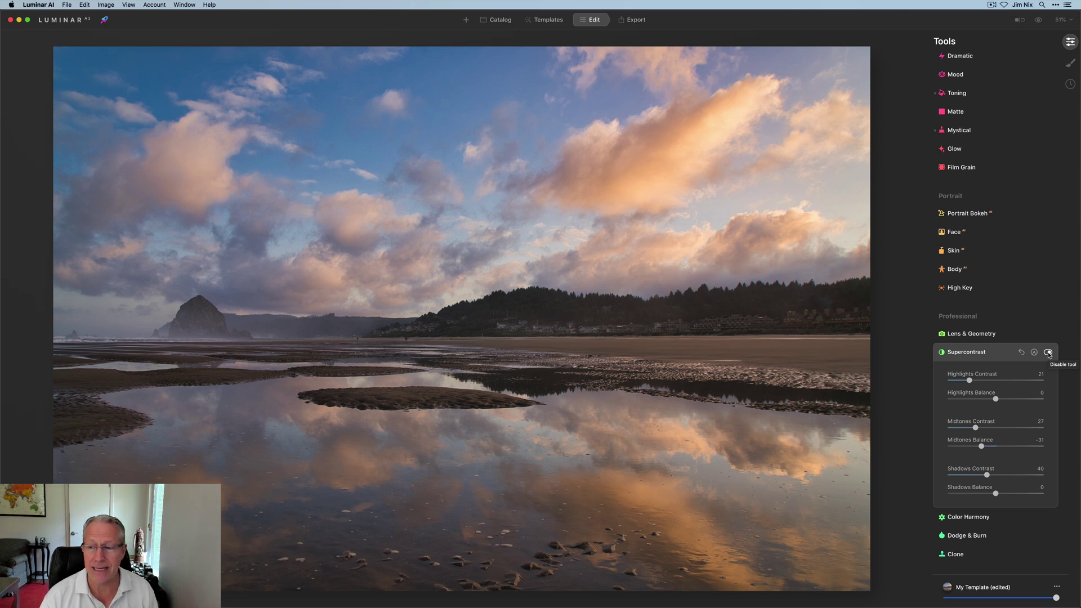
{"action": "left_click", "coordinate": [1048, 352]}
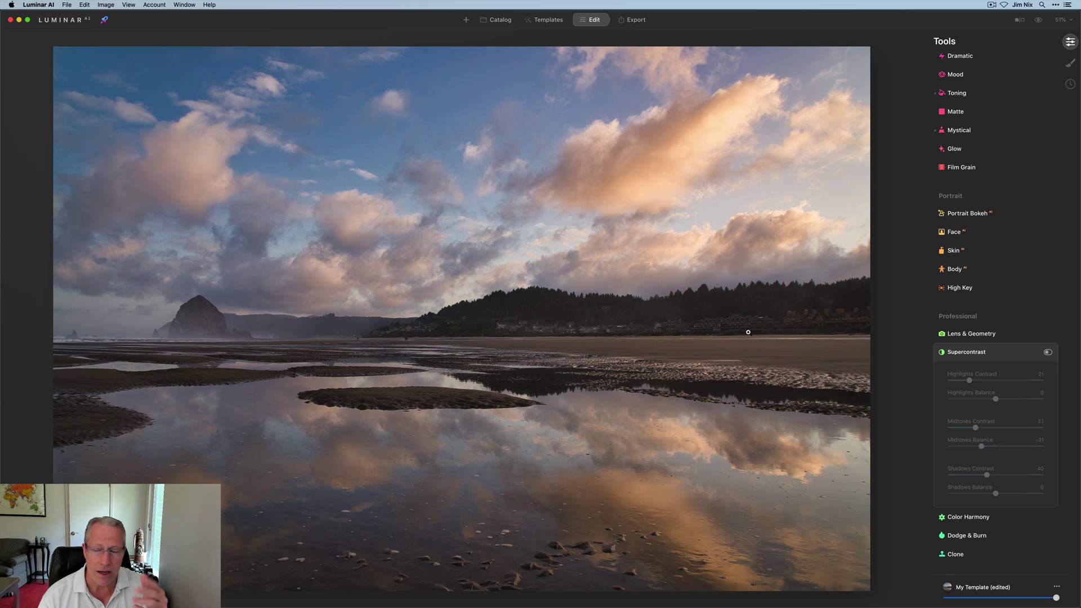
{"action": "left_click", "coordinate": [1048, 352]}
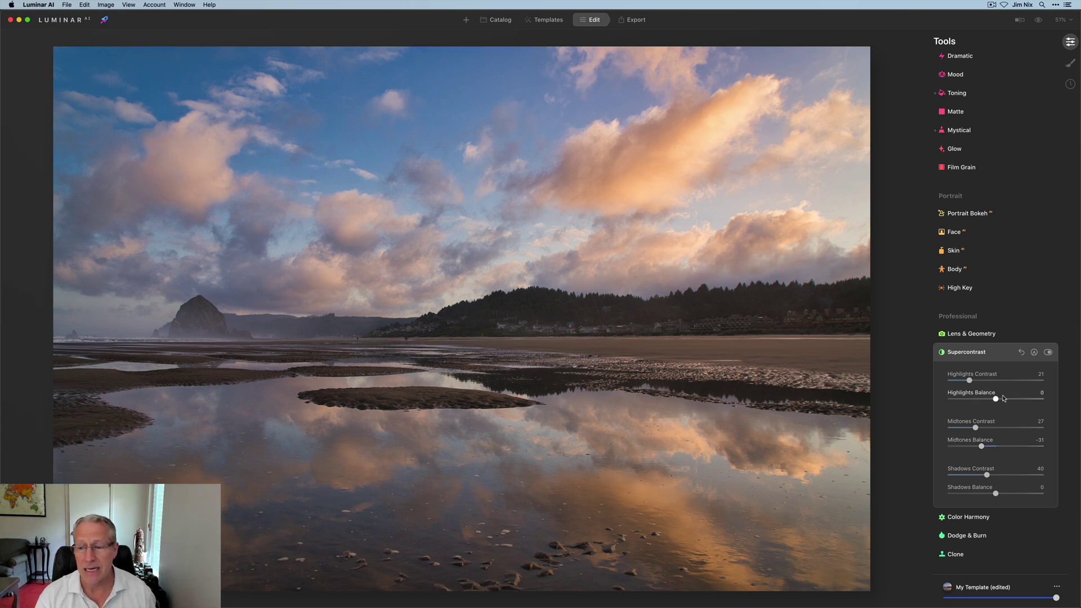
{"action": "left_click", "coordinate": [994, 353]}
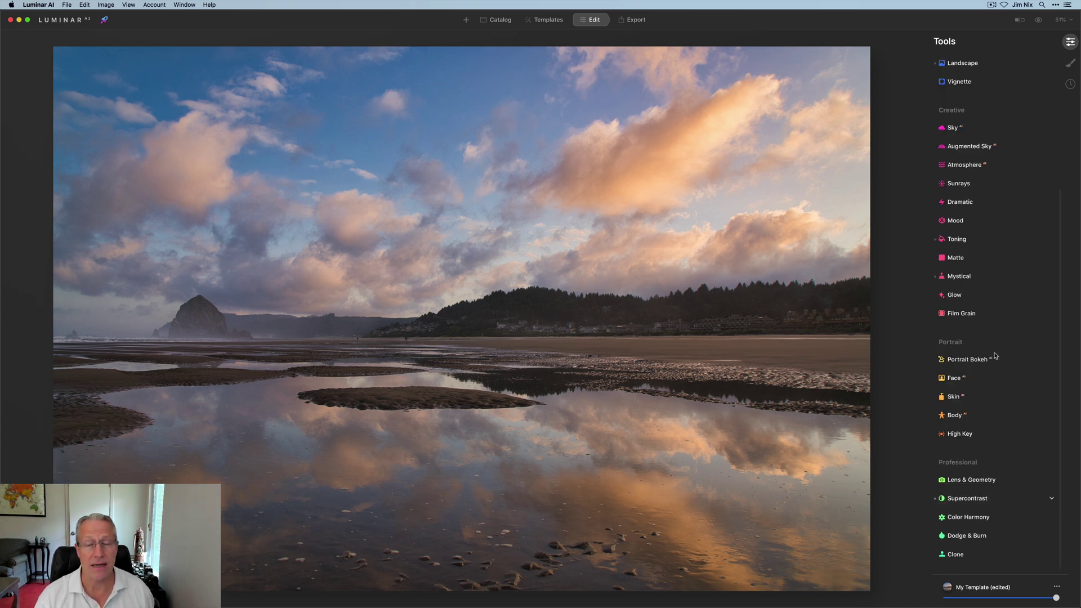
Brighten the Basic paint-masked beach and water with a Local Masking exposure of 0.18
{"action": "left_click", "coordinate": [1068, 65]}
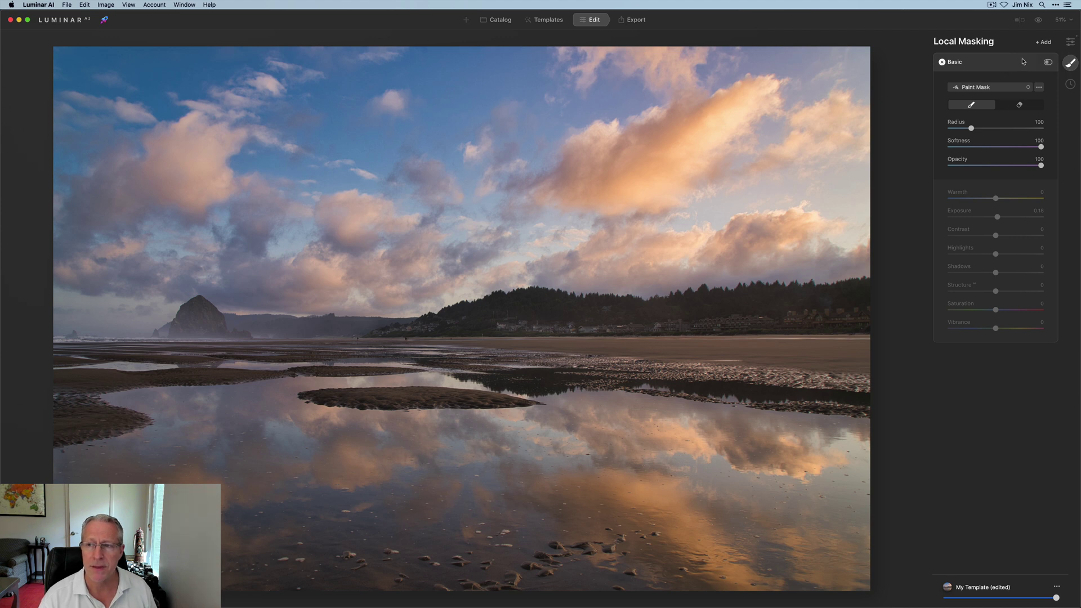
{"action": "left_click", "coordinate": [1048, 62]}
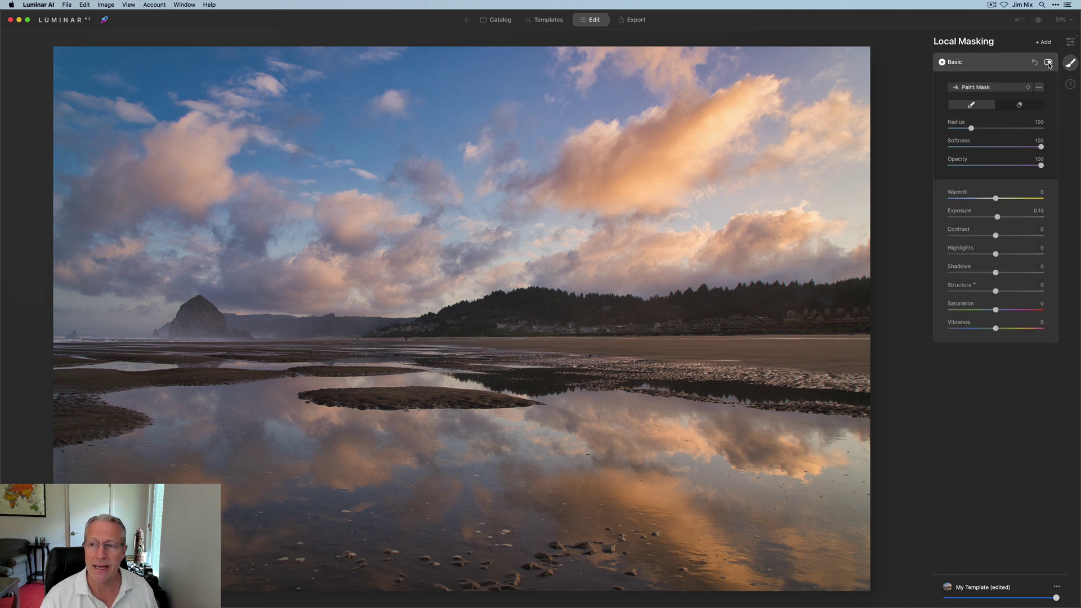
{"action": "left_click", "coordinate": [779, 332]}
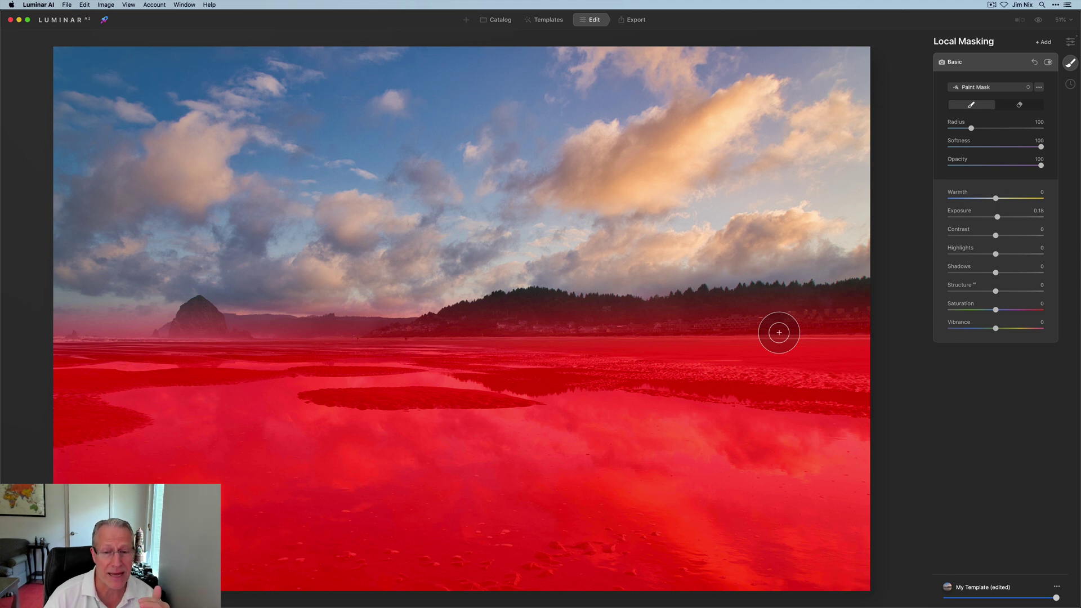
{"action": "key", "text": "slash"}
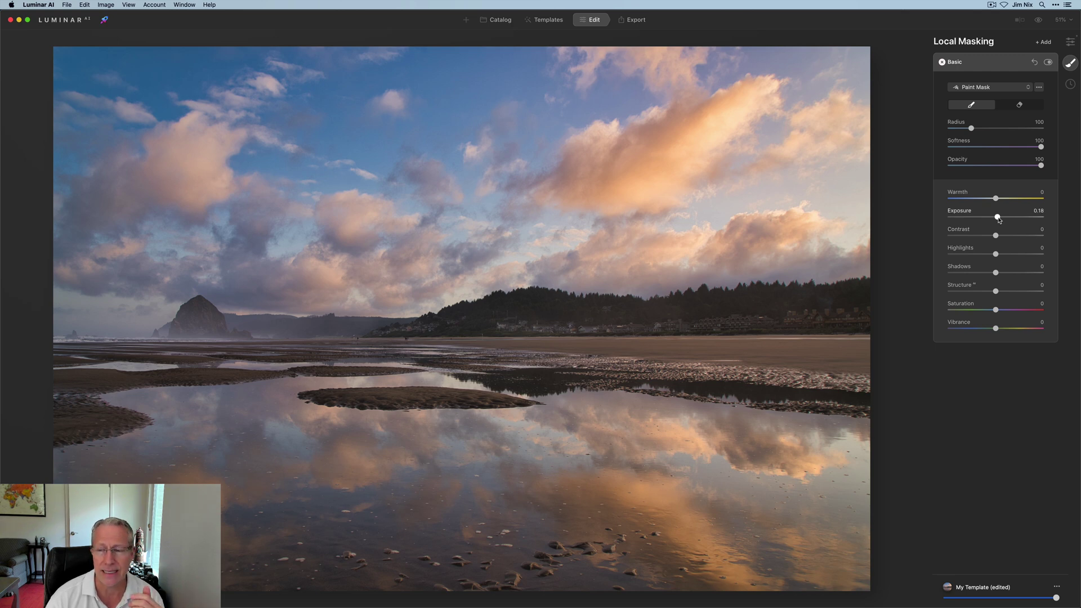
{"action": "left_click_drag", "start_coordinate": [998, 218], "coordinate": [999, 219]}
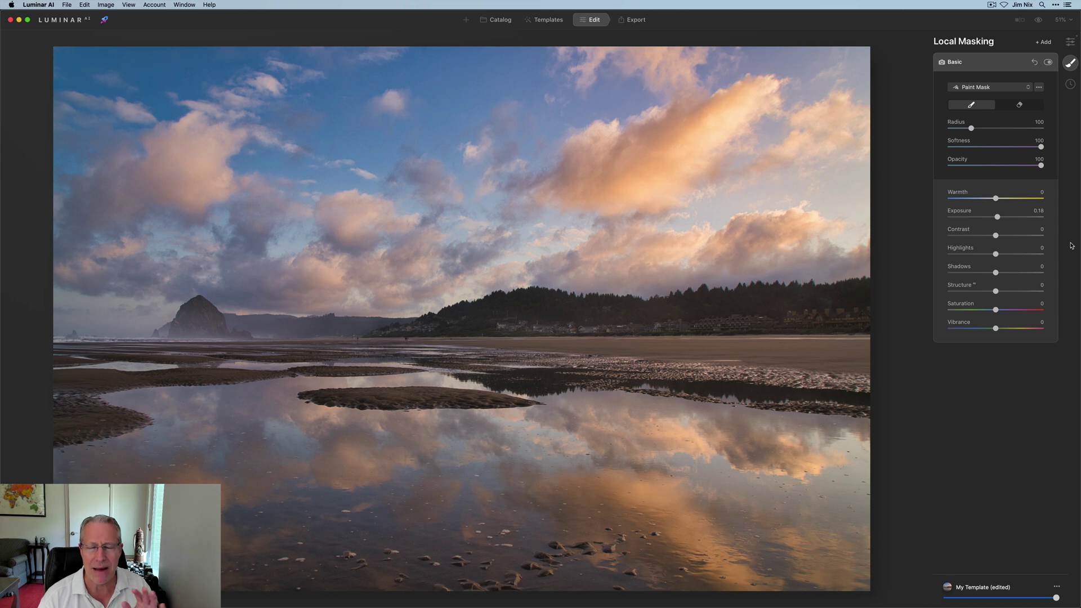
Enable Structure in Essentials with Amount -15 and Boost 0
{"action": "left_click", "coordinate": [1070, 43]}
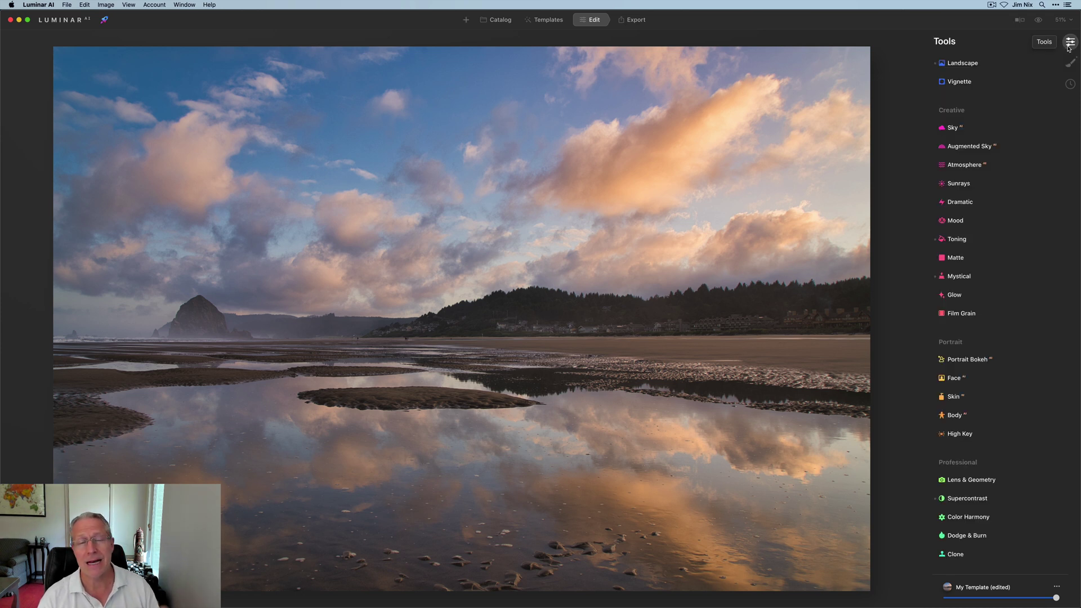
{"action": "scroll", "coordinate": [945, 191], "scroll_direction": "up", "scroll_amount": 5}
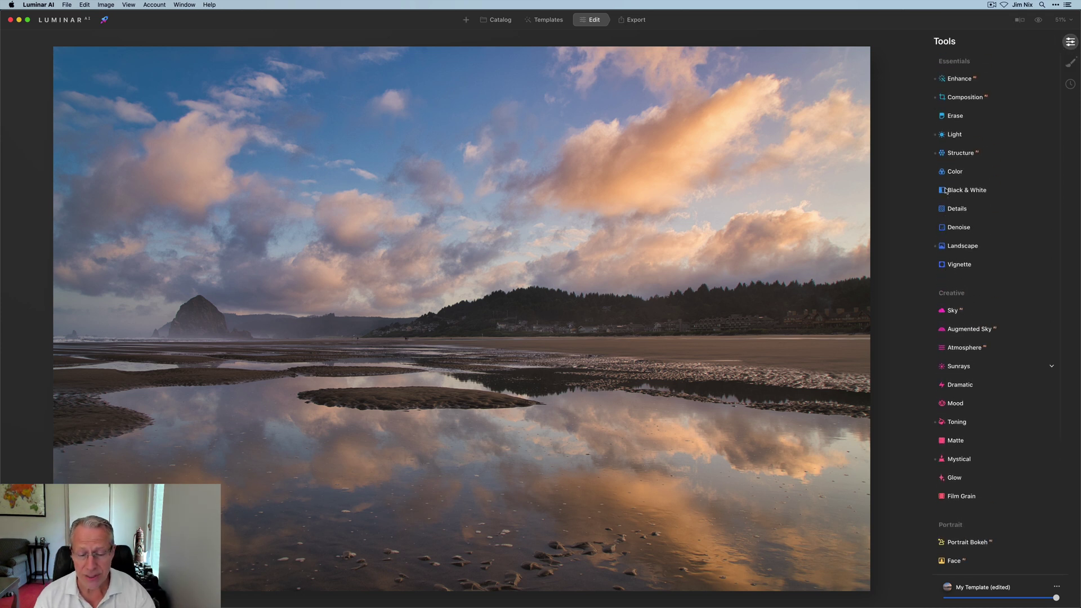
{"action": "left_click", "coordinate": [967, 152]}
{"action": "left_click", "coordinate": [1047, 153]}
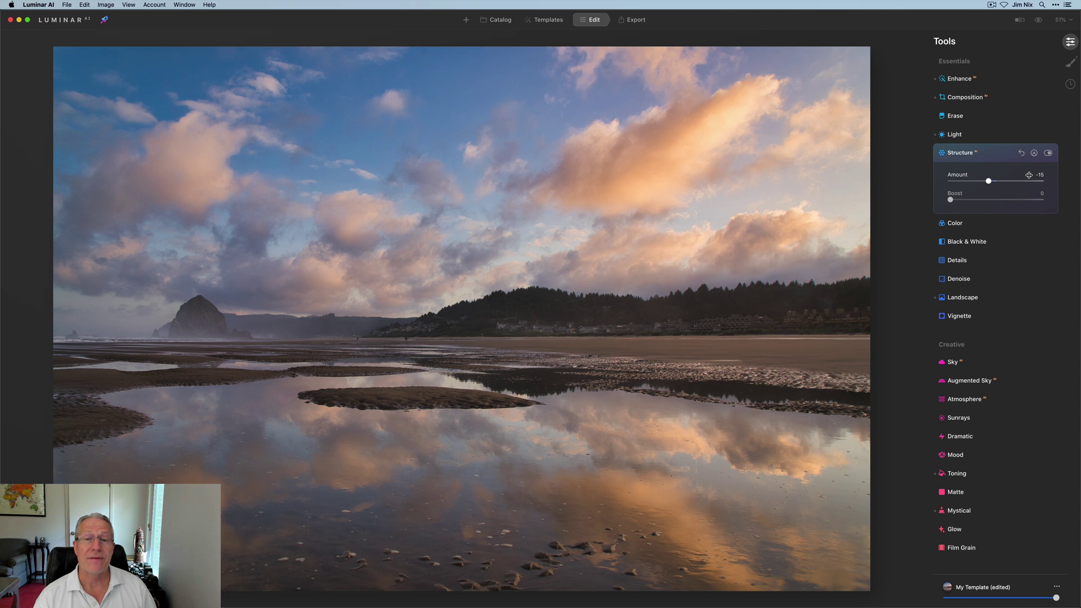
Turn on Landscape with Golden Hour 33, comparing the warmth off and on
{"action": "left_click", "coordinate": [963, 297]}
{"action": "left_click", "coordinate": [1047, 224]}
{"action": "left_click", "coordinate": [1046, 225]}
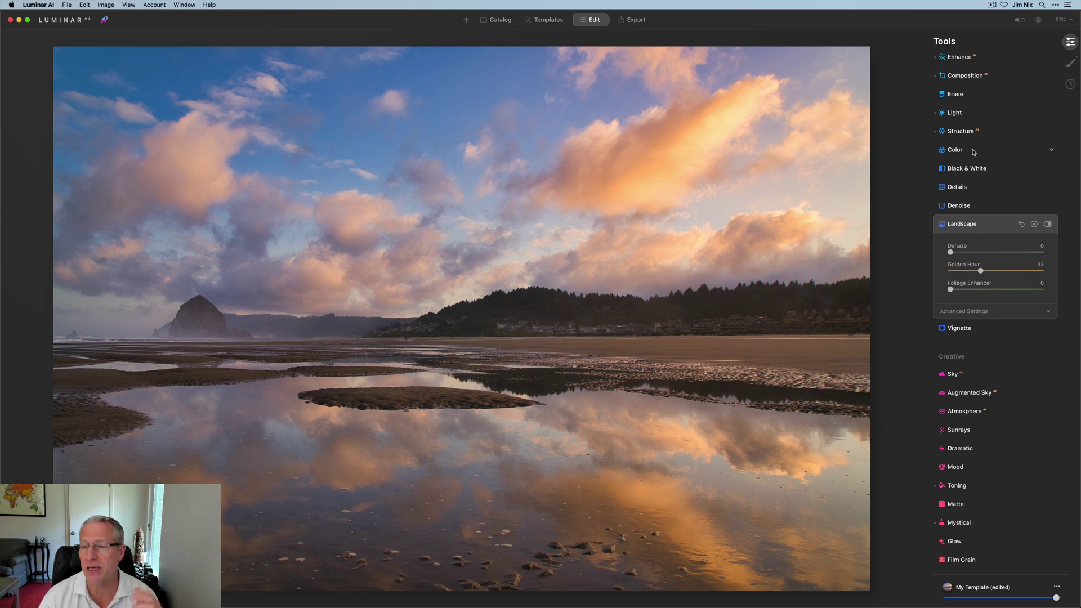
{"action": "left_click", "coordinate": [1048, 224]}
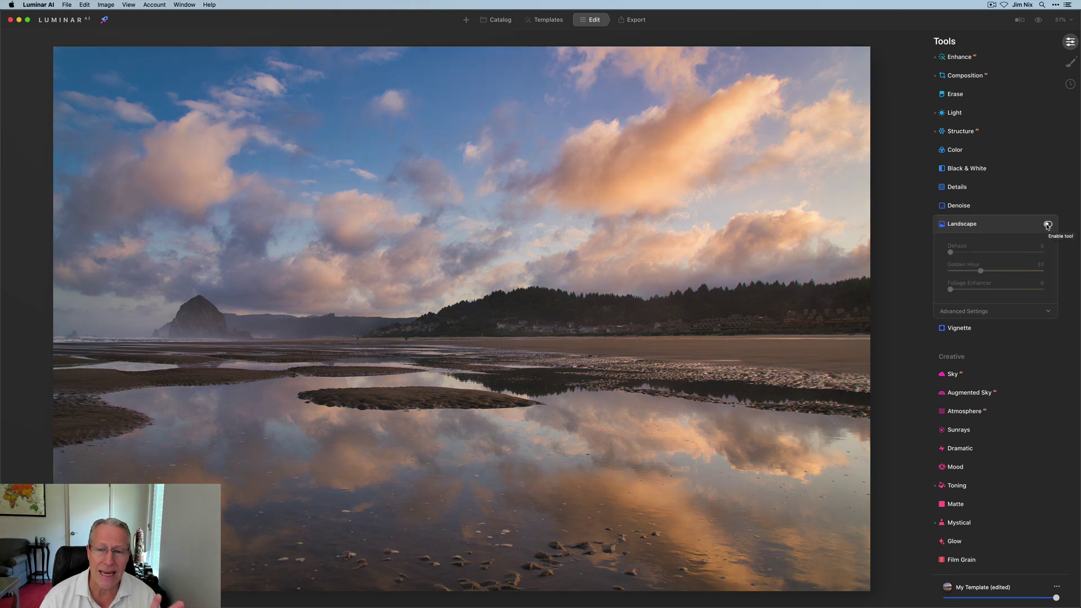
{"action": "left_click", "coordinate": [1047, 224]}
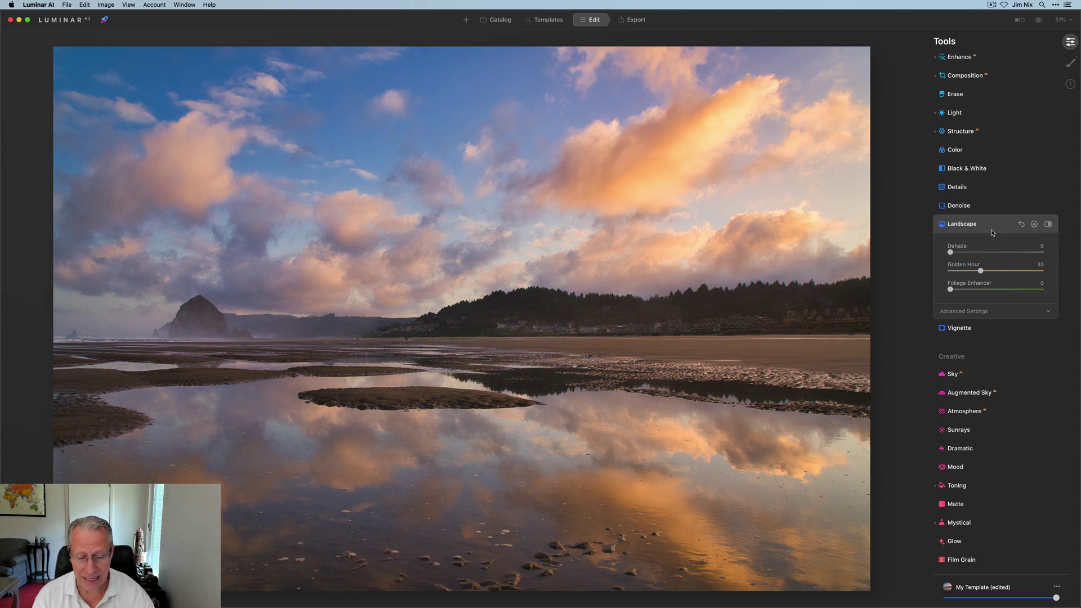
{"action": "scroll", "coordinate": [990, 259], "scroll_direction": "down", "scroll_amount": 5}
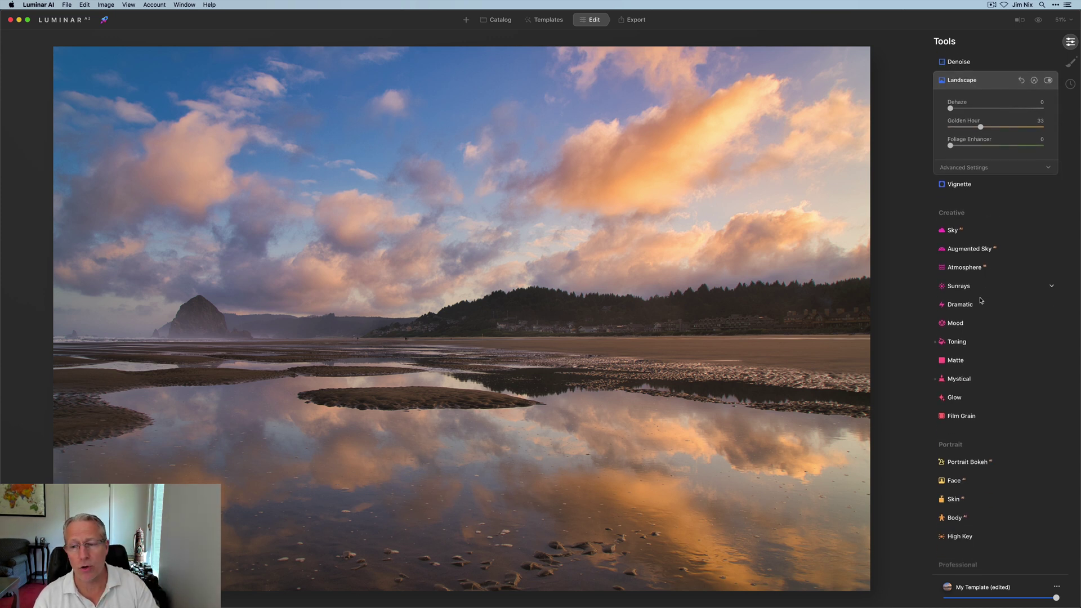
Apply Toning at Amount 50 with Highlights Saturation 15, Hue 0, checking the Shadows tab
{"action": "left_click", "coordinate": [958, 343]}
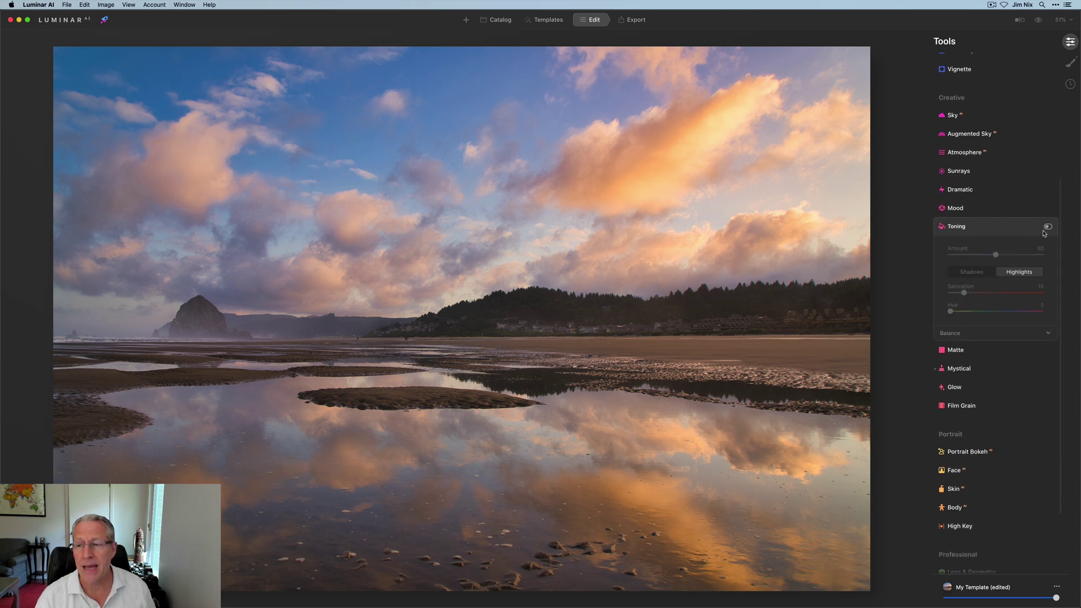
{"action": "left_click", "coordinate": [1049, 227]}
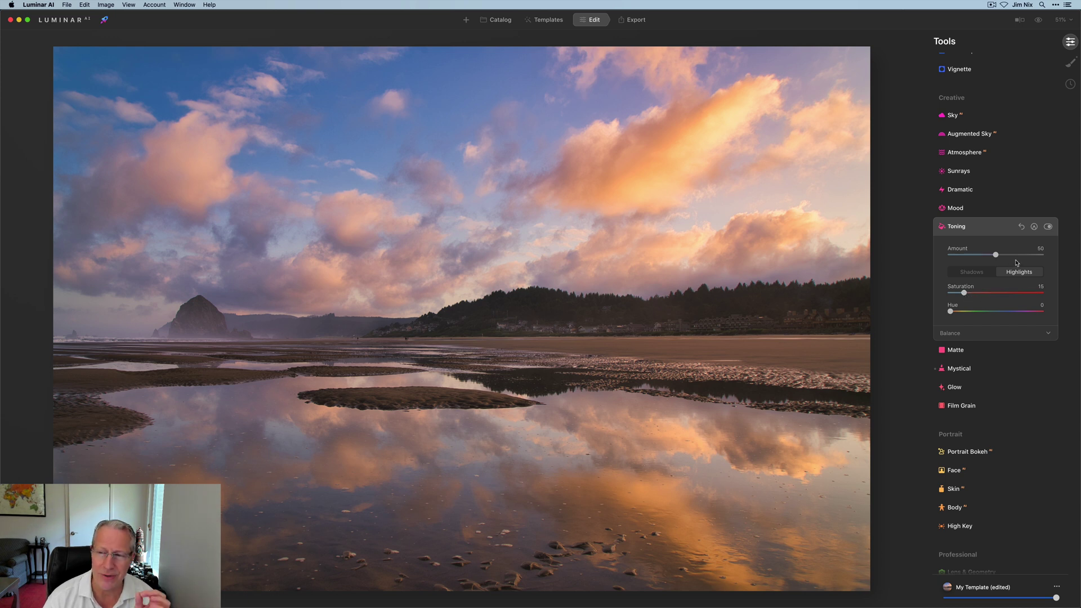
{"action": "left_click", "coordinate": [1048, 227]}
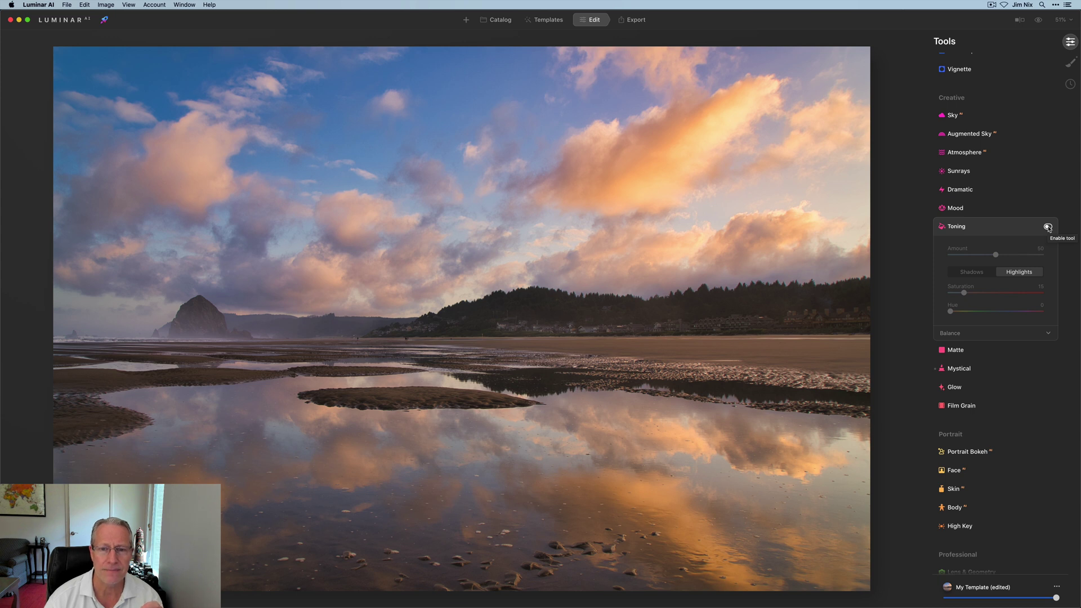
{"action": "left_click", "coordinate": [1048, 227]}
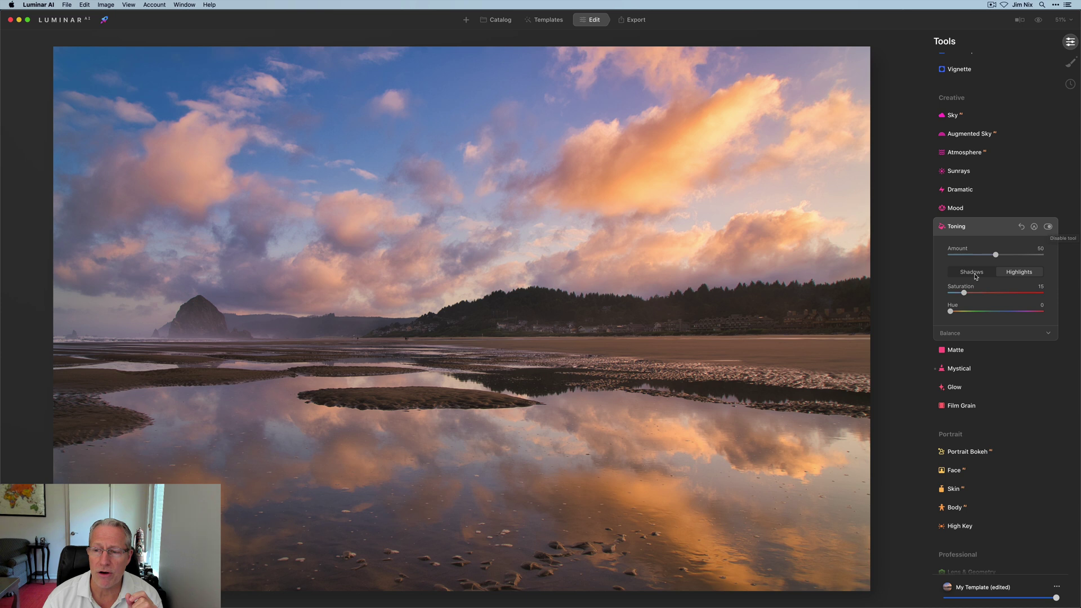
{"action": "left_click", "coordinate": [976, 276]}
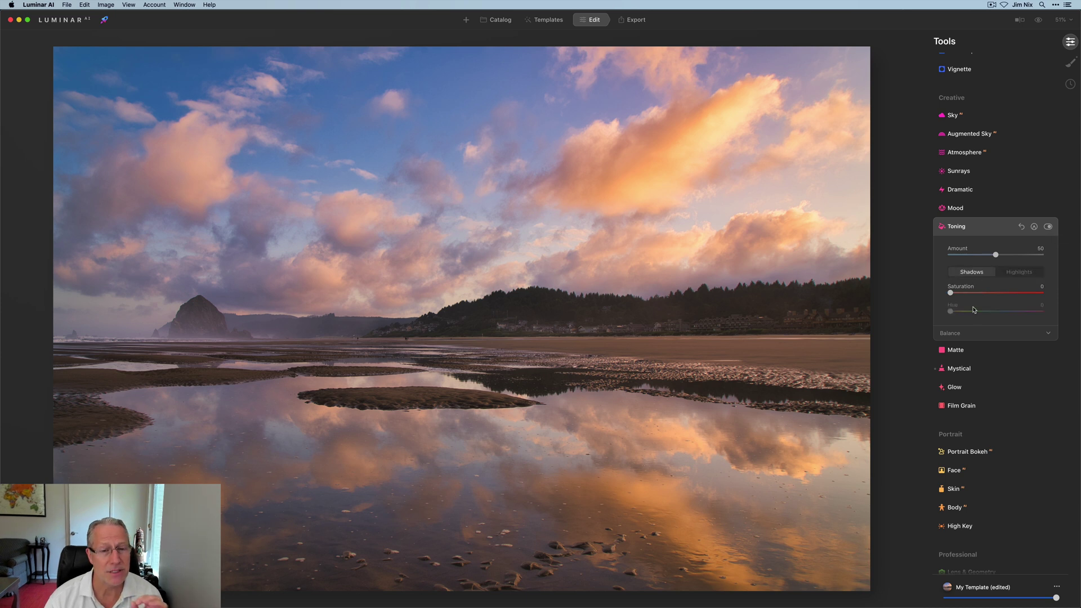
{"action": "left_click", "coordinate": [1018, 274]}
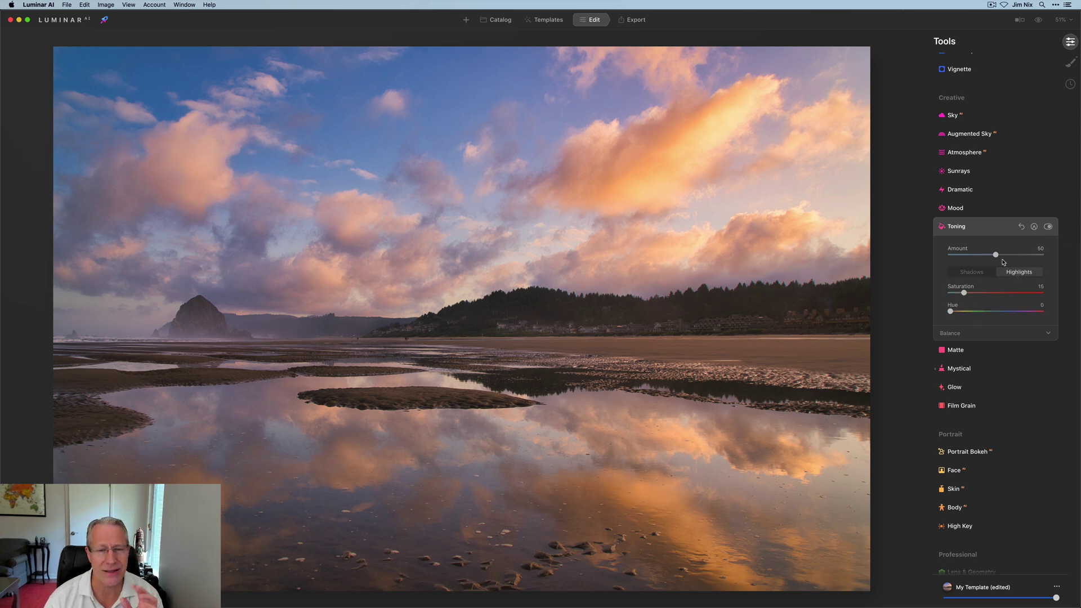
Apply Mystical with Amount 25 and Shadows 25, comparing it off and on
{"action": "left_click", "coordinate": [987, 229]}
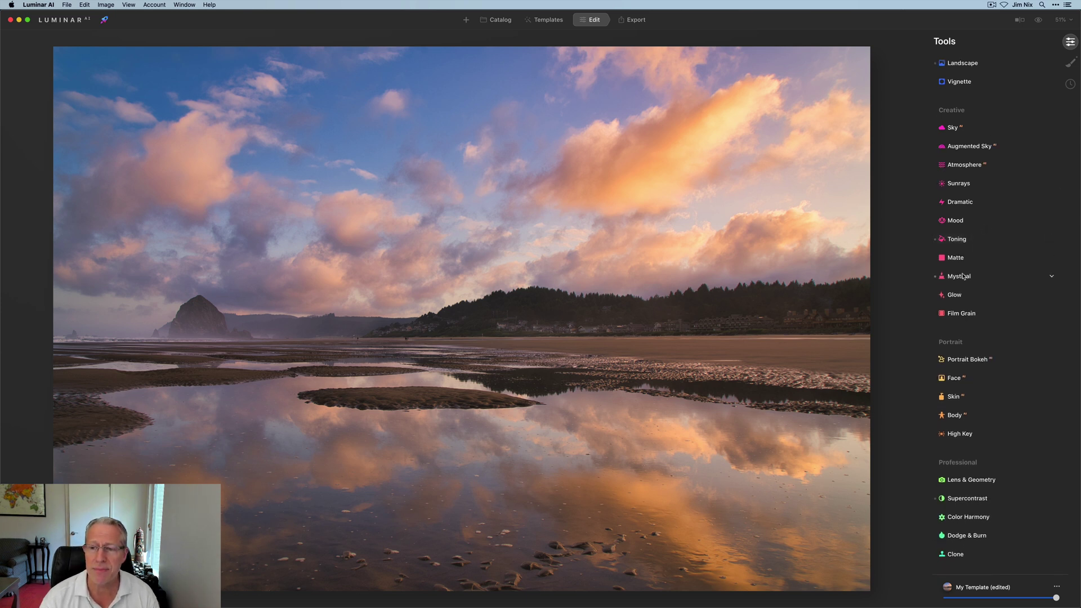
{"action": "left_click", "coordinate": [1027, 277]}
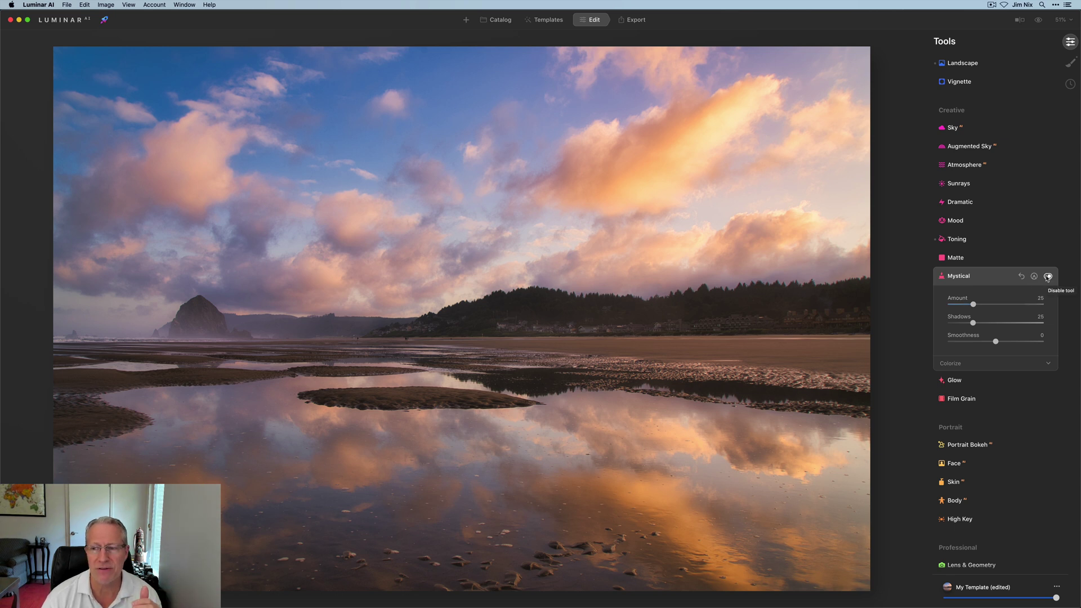
{"action": "left_click", "coordinate": [1048, 277]}
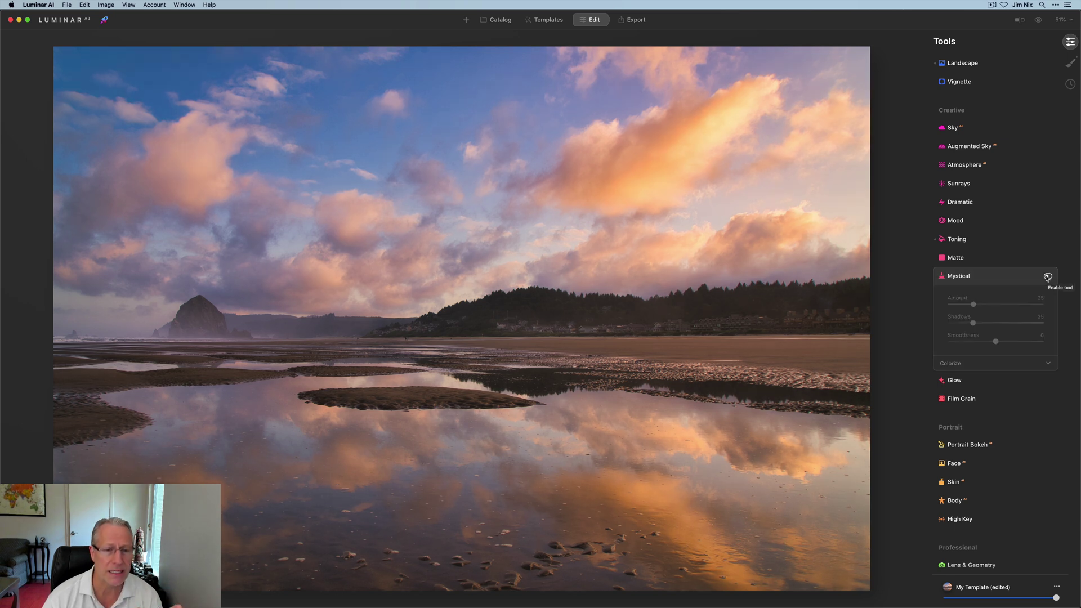
{"action": "left_click", "coordinate": [1047, 276]}
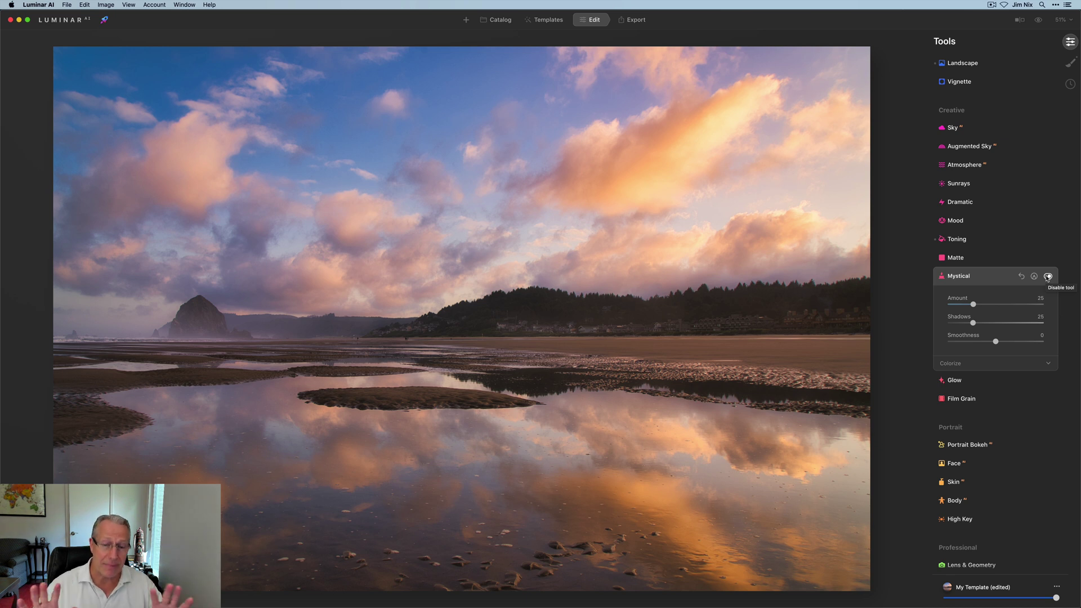
{"action": "left_click", "coordinate": [987, 280]}
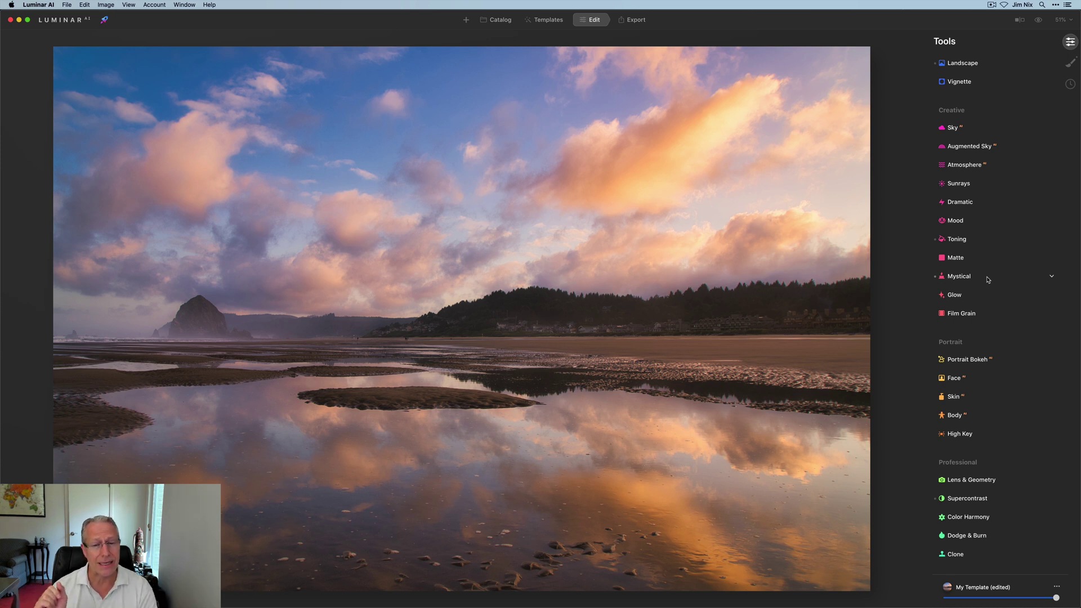
{"action": "left_click", "coordinate": [1037, 20]}
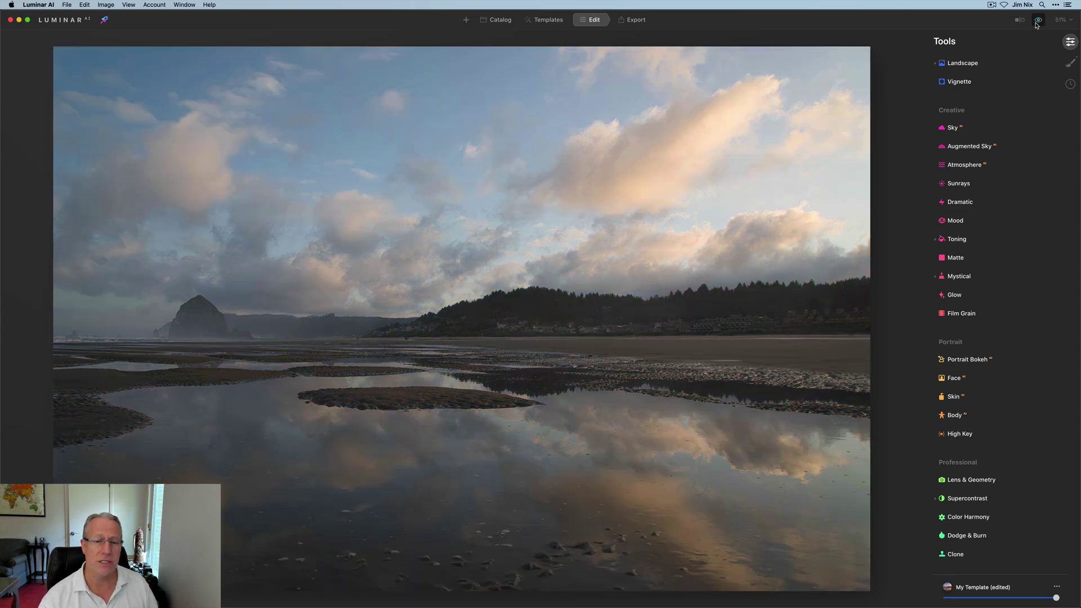
{"action": "left_click", "coordinate": [1036, 24]}
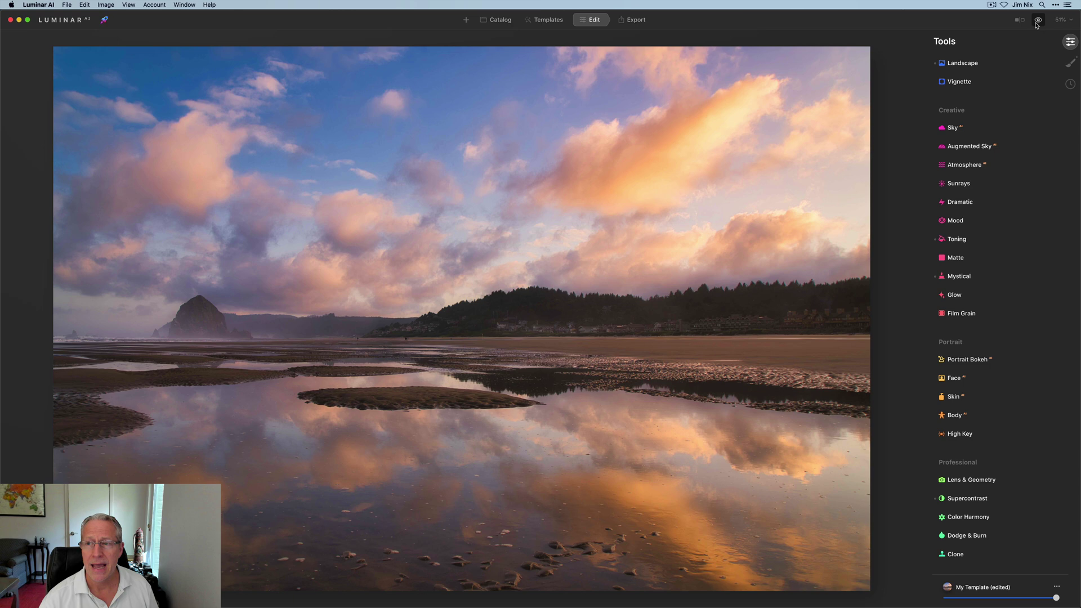
{"action": "left_click", "coordinate": [1019, 19]}
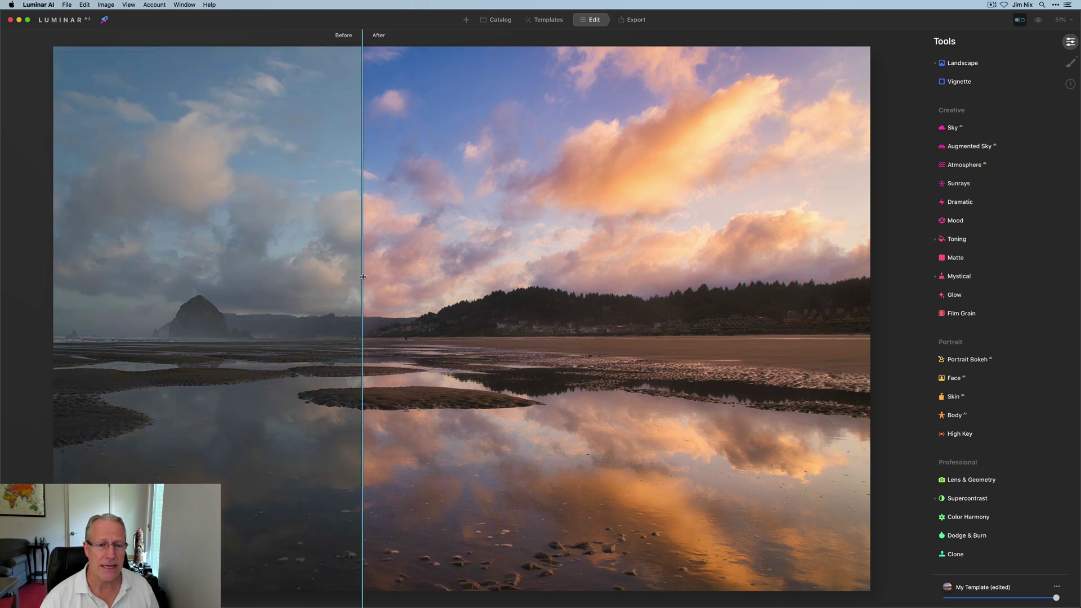
{"action": "left_click_drag", "start_coordinate": [363, 276], "coordinate": [272, 205]}
{"action": "left_click", "coordinate": [1019, 20]}
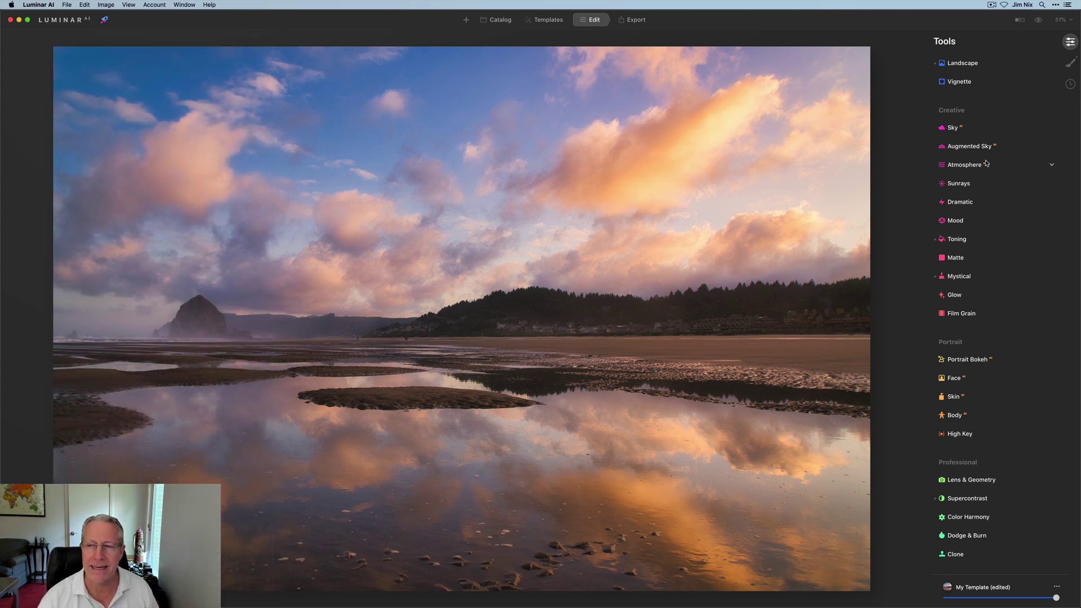
{"action": "scroll", "coordinate": [986, 163], "scroll_direction": "up", "scroll_amount": 5}
{"action": "scroll", "coordinate": [982, 160], "scroll_direction": "up", "scroll_amount": 1}
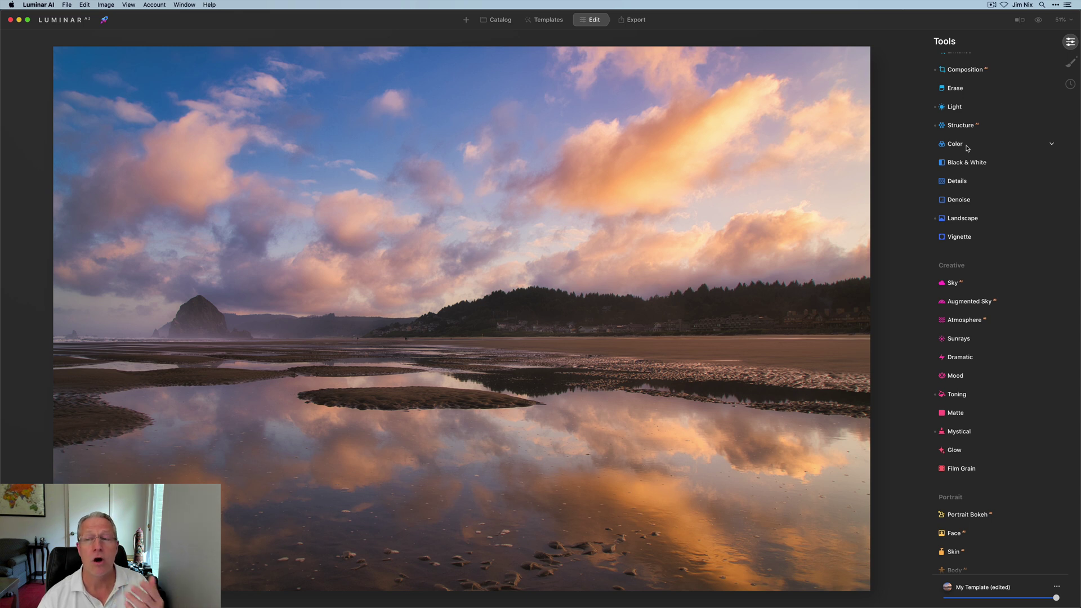
{"action": "left_click", "coordinate": [966, 146]}
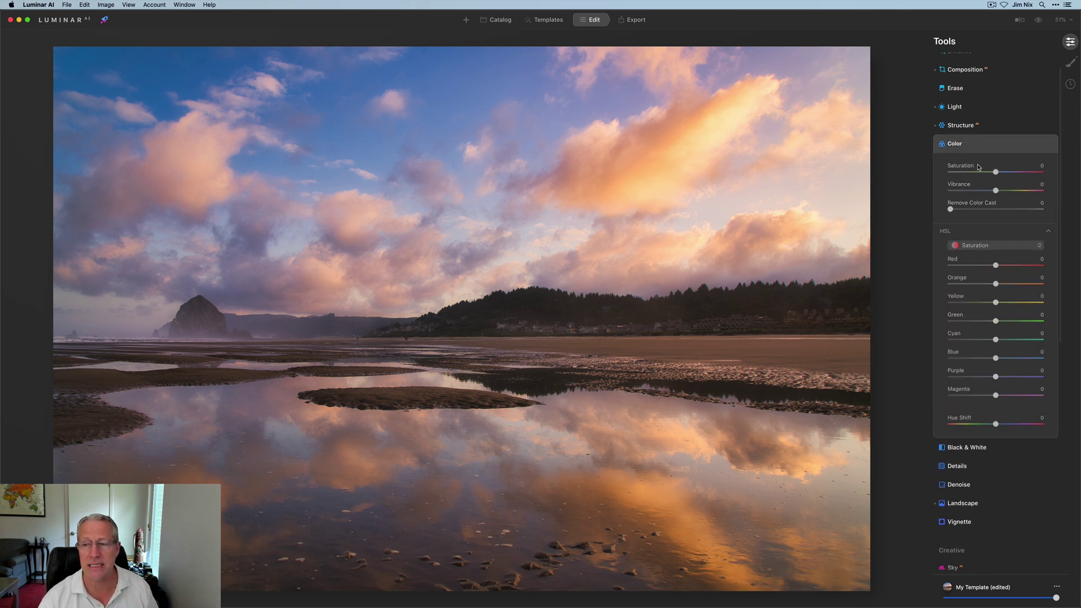
{"action": "left_click", "coordinate": [981, 146]}
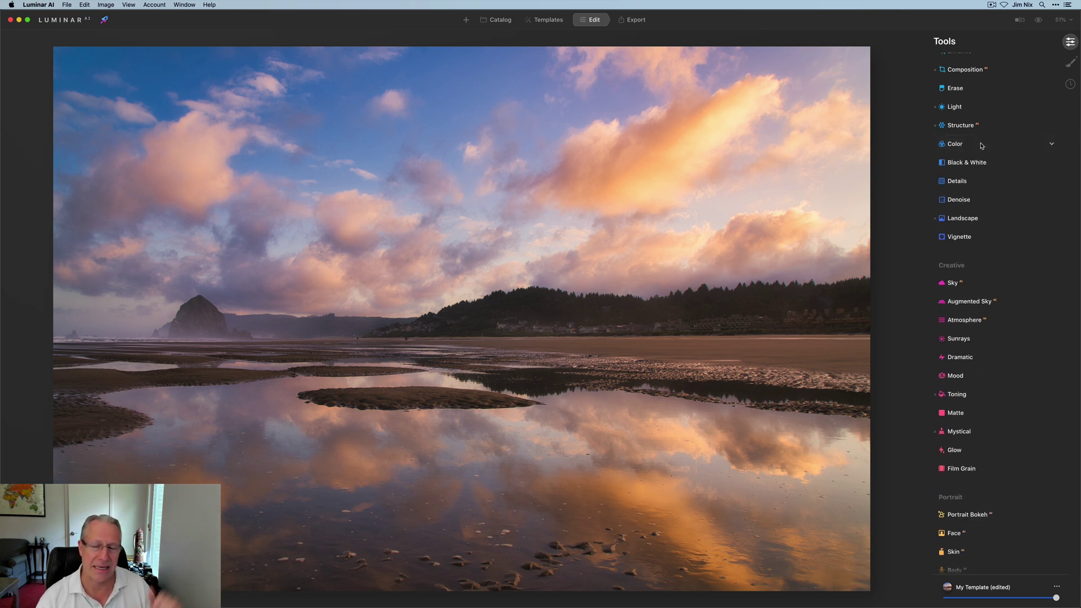